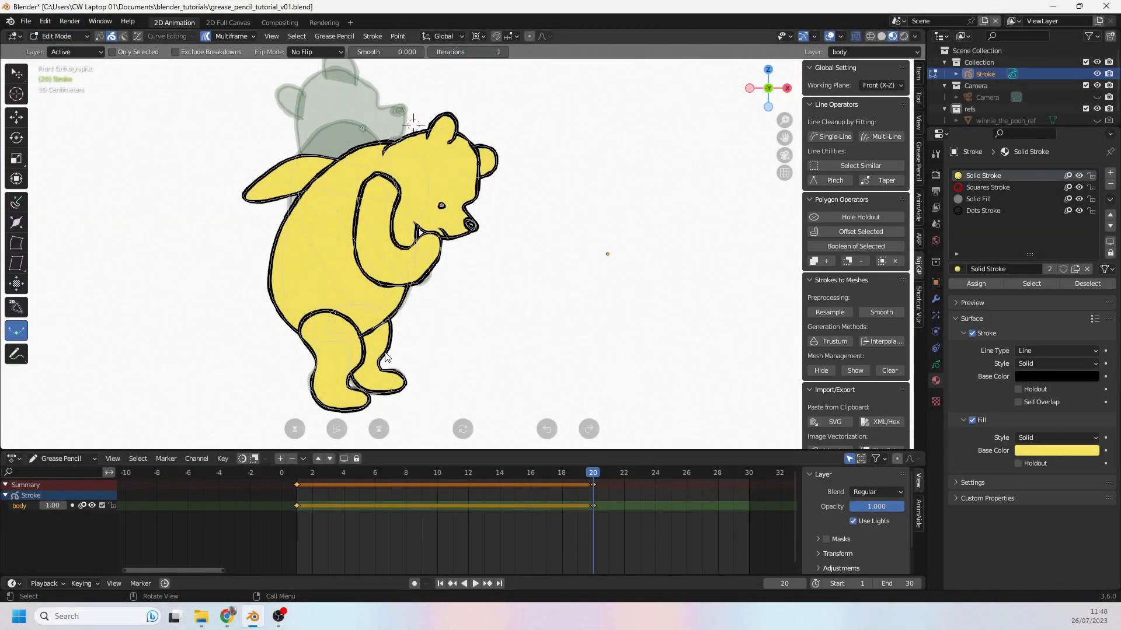
Step: With the sidebar hidden, interpolate and keep a bear in-between at frame 5 from the frame 1 and 20 keys
left_click_drag(447, 468, 300, 478)
scroll(290, 259, "down", 1)
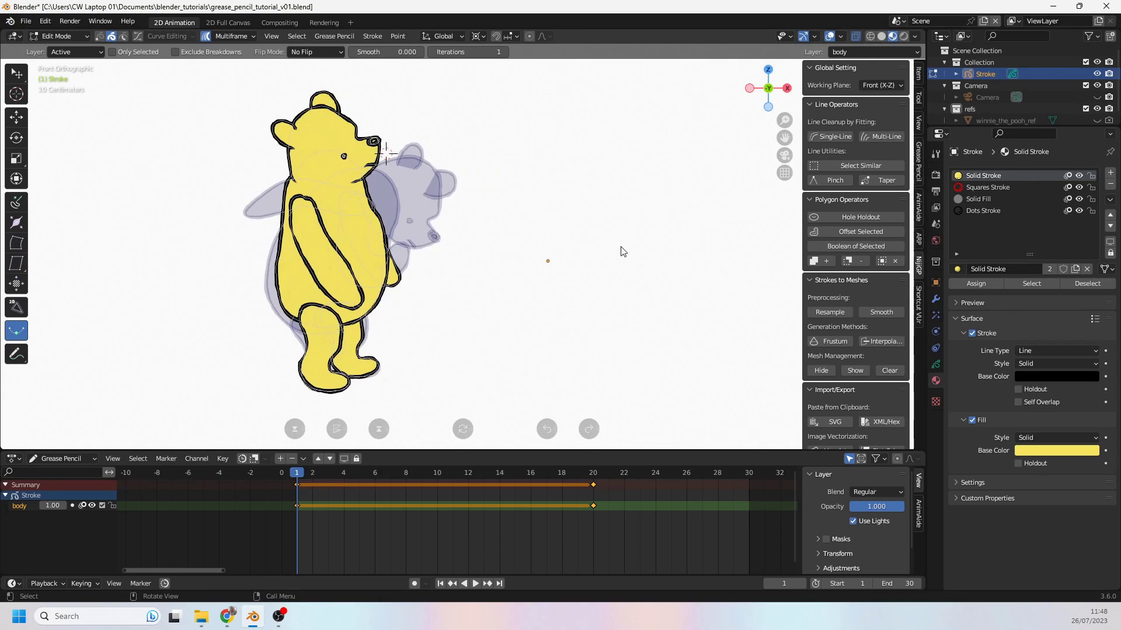
key("n")
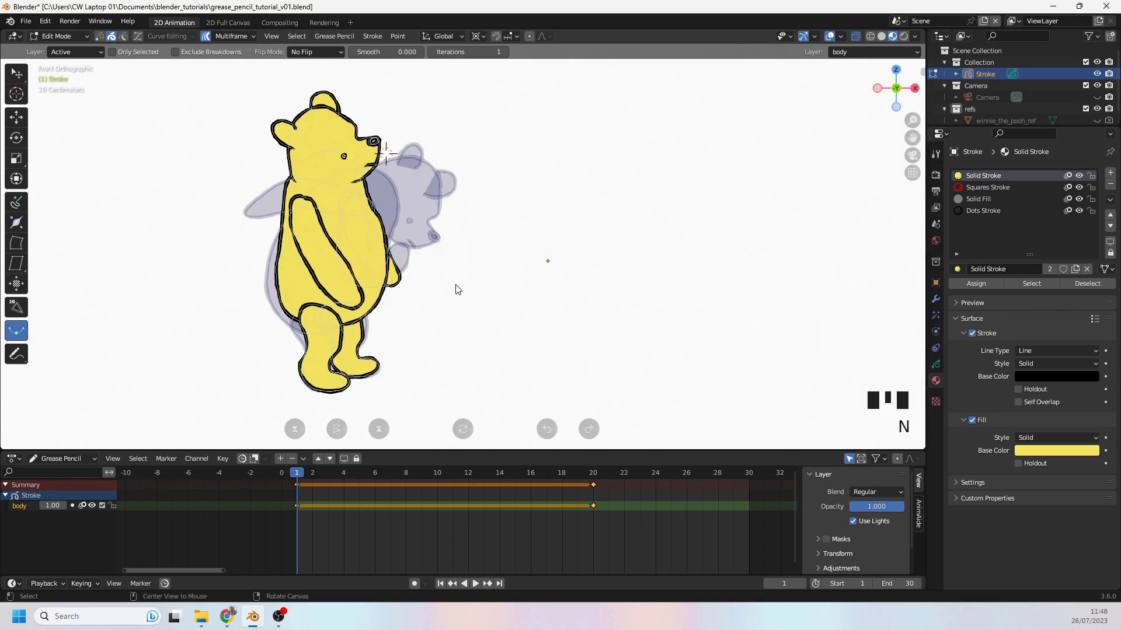
scroll(457, 289, "down", 4, "alt")
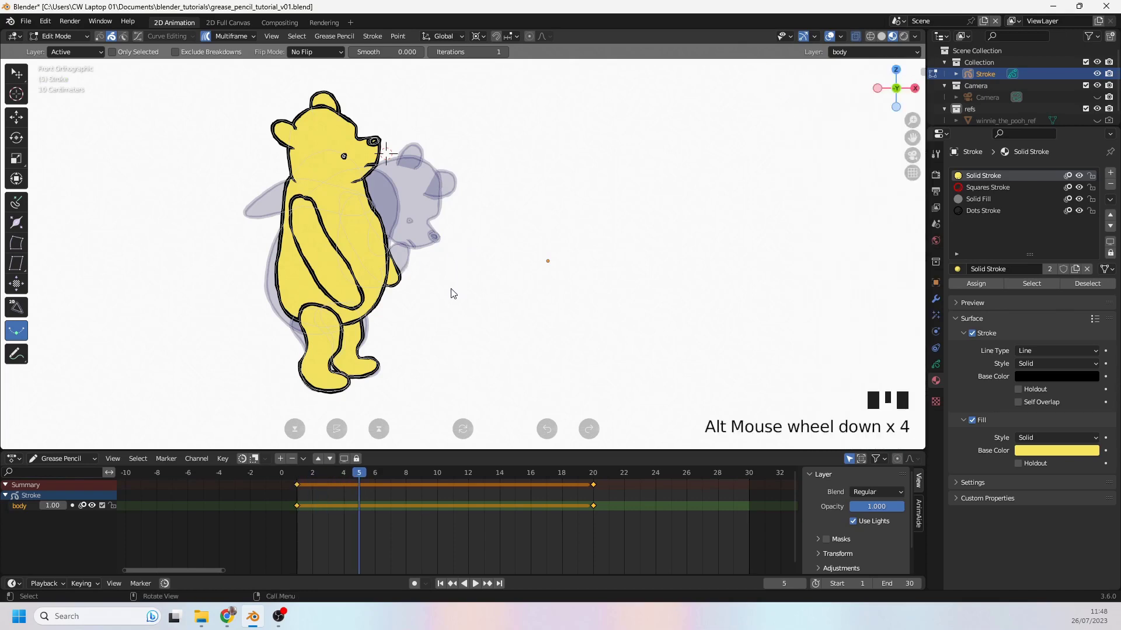
mouse_move(371, 207)
left_mouse_down()
mouse_move(145, 227)
mouse_move(465, 220)
mouse_move(374, 226)
left_mouse_up()
left_click_drag(385, 153, 386, 153)
left_click_drag(362, 230, 372, 233)
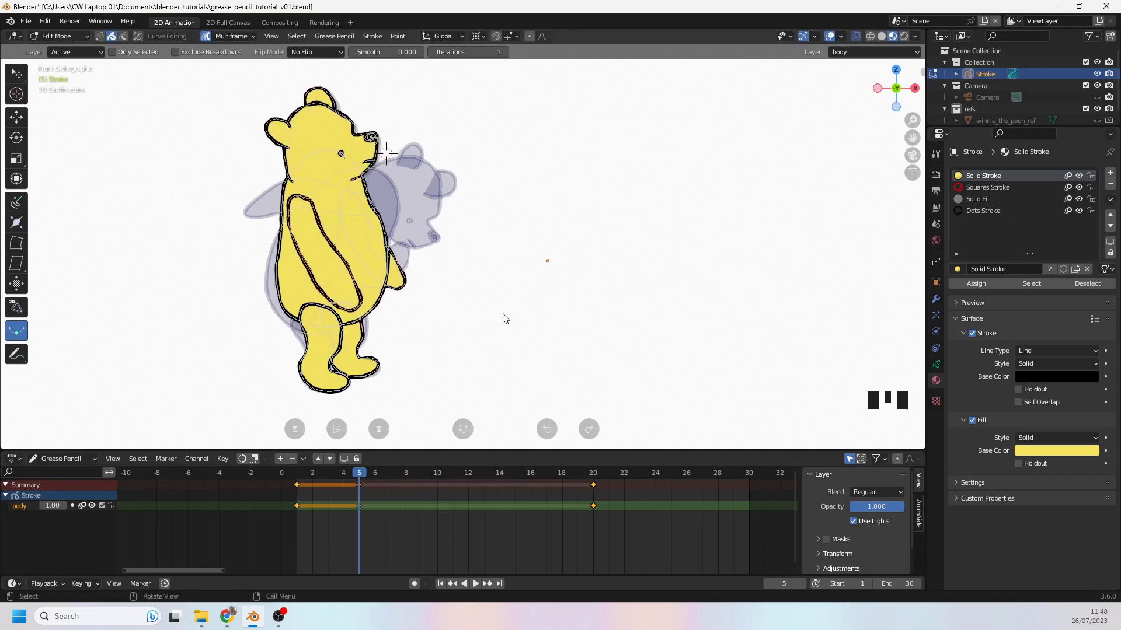
Step: Attempt an interpolated in-between at frame 9, then cancel it
scroll(505, 318, "down", 1, "alt")
scroll(505, 318, "down", 3, "alt")
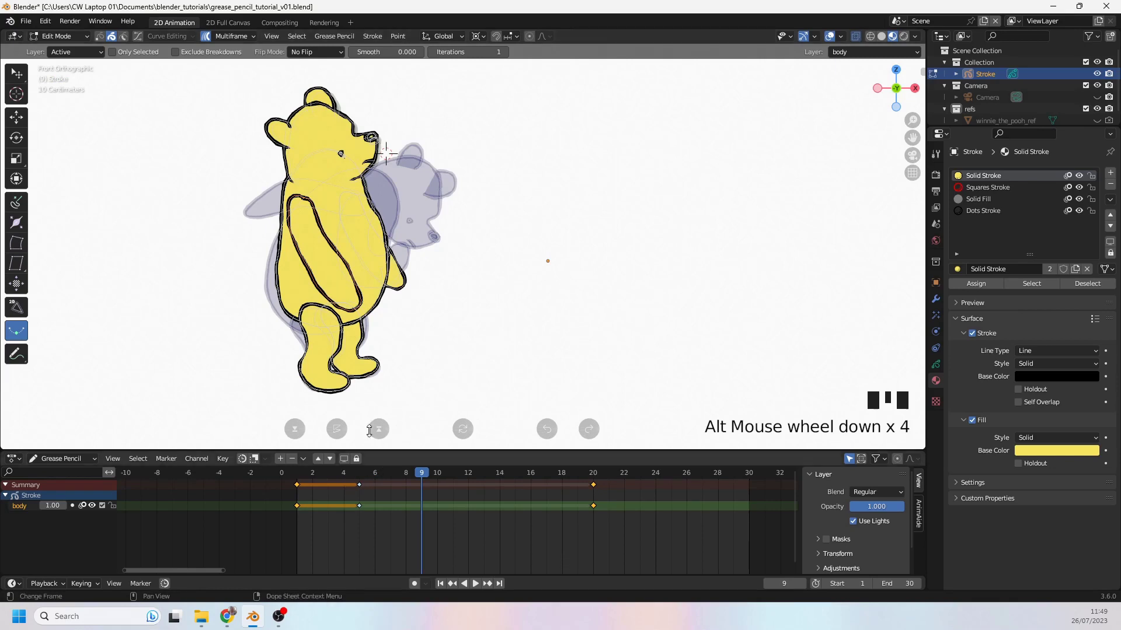
mouse_move(461, 233)
left_mouse_down()
mouse_move(480, 225)
mouse_move(651, 259)
mouse_move(540, 256)
mouse_move(630, 260)
mouse_move(587, 269)
mouse_move(612, 261)
mouse_move(551, 261)
mouse_move(621, 261)
mouse_move(409, 243)
mouse_move(645, 260)
mouse_move(399, 250)
mouse_move(621, 276)
left_mouse_up()
key("Escape")
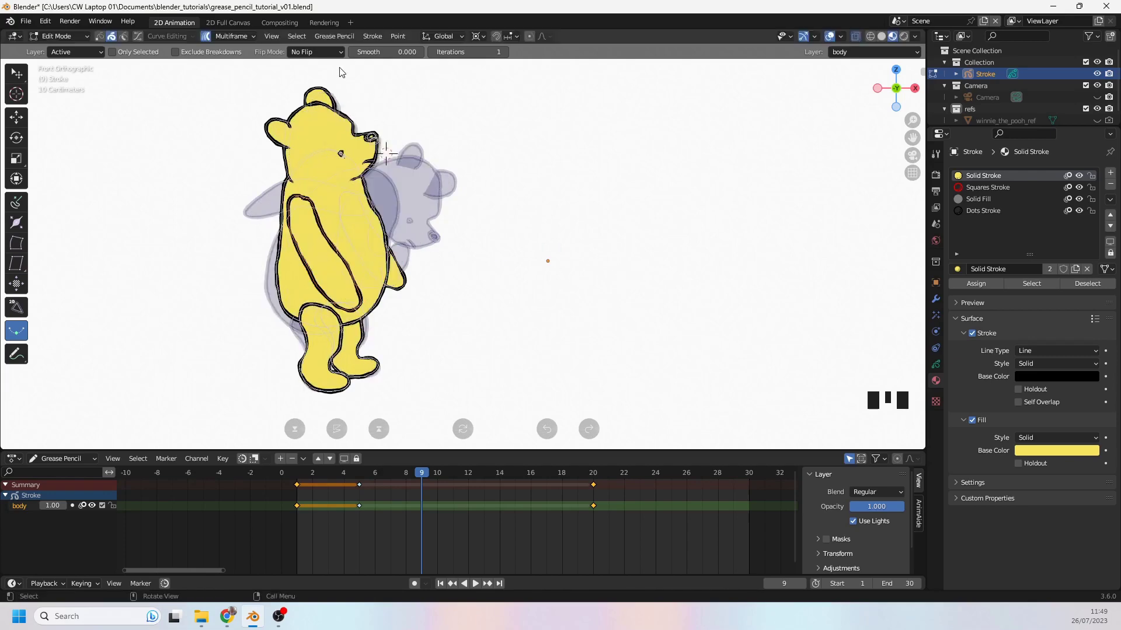
Step: Switch interpolation Flip Mode to Automatic and retry the frame-9 in-between
left_click(316, 53)
left_click(317, 91)
left_click_drag(500, 146, 588, 191)
Step: Cancel the interpolation and set Flip Mode back to No Flip
key("Escape")
left_click(327, 52)
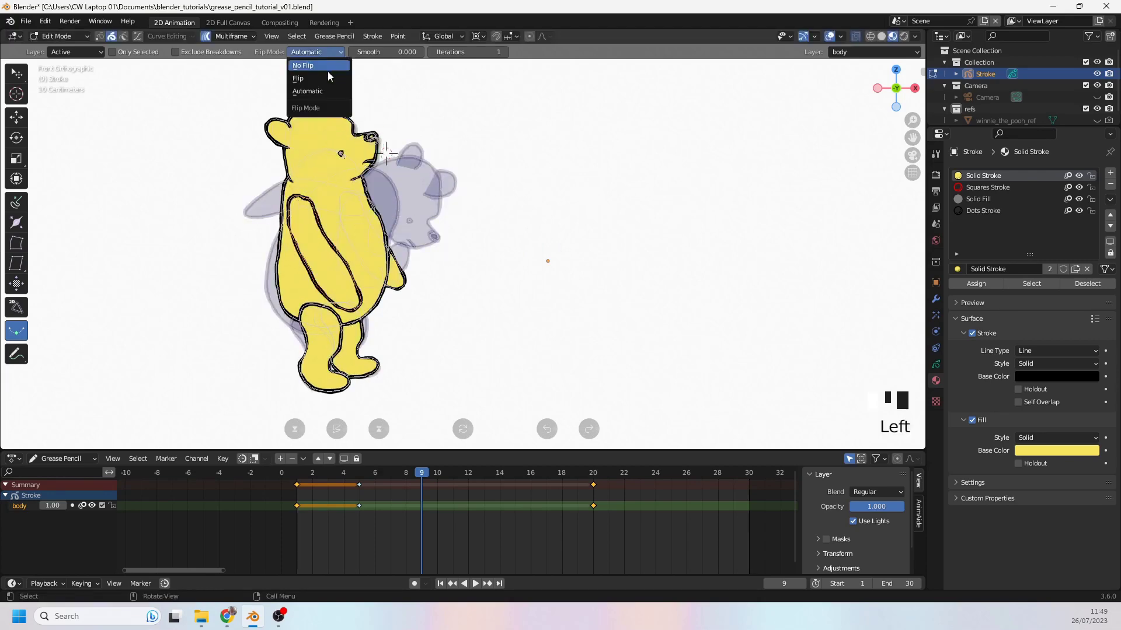
left_click(320, 63)
Step: Interpolate a frame-9 in-between of the bear and select its key in the timeline
left_click_drag(437, 119, 413, 219)
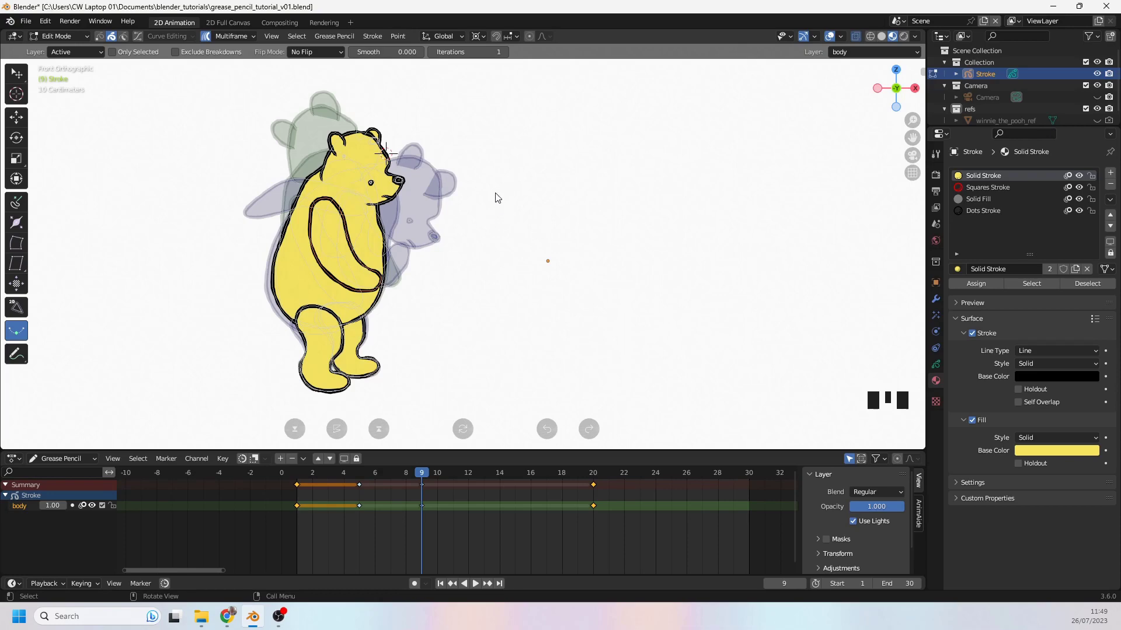
left_click_drag(497, 197, 585, 208)
left_click_drag(427, 202, 360, 166)
left_click(422, 486)
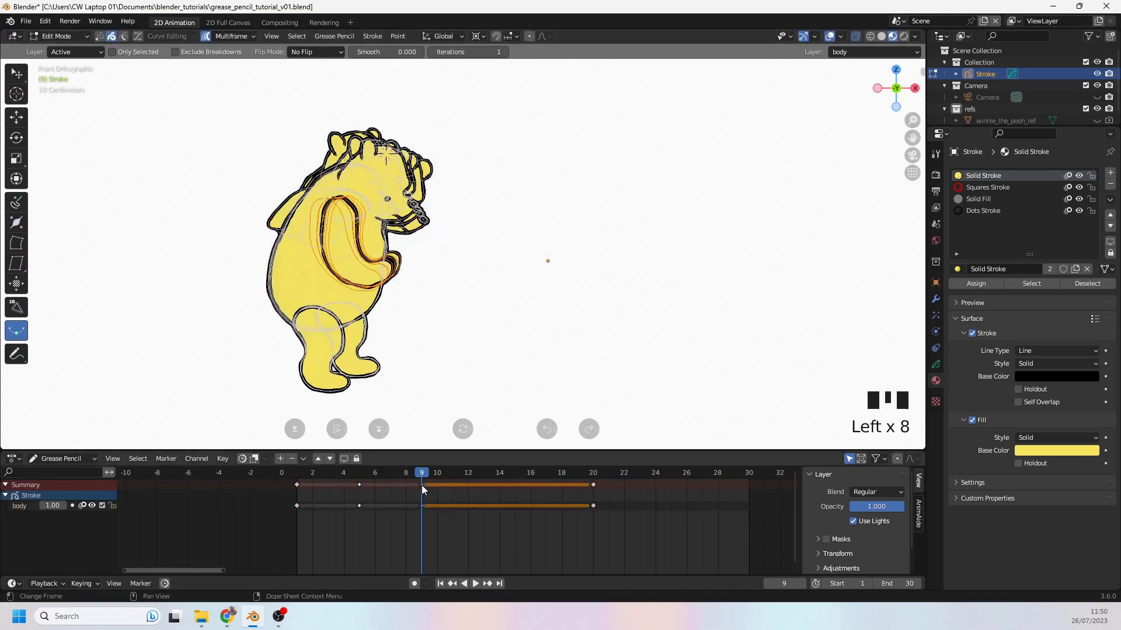
Step: Delete the tangled frame-9 key, then try a 70% in-between and undo it
key("Delete")
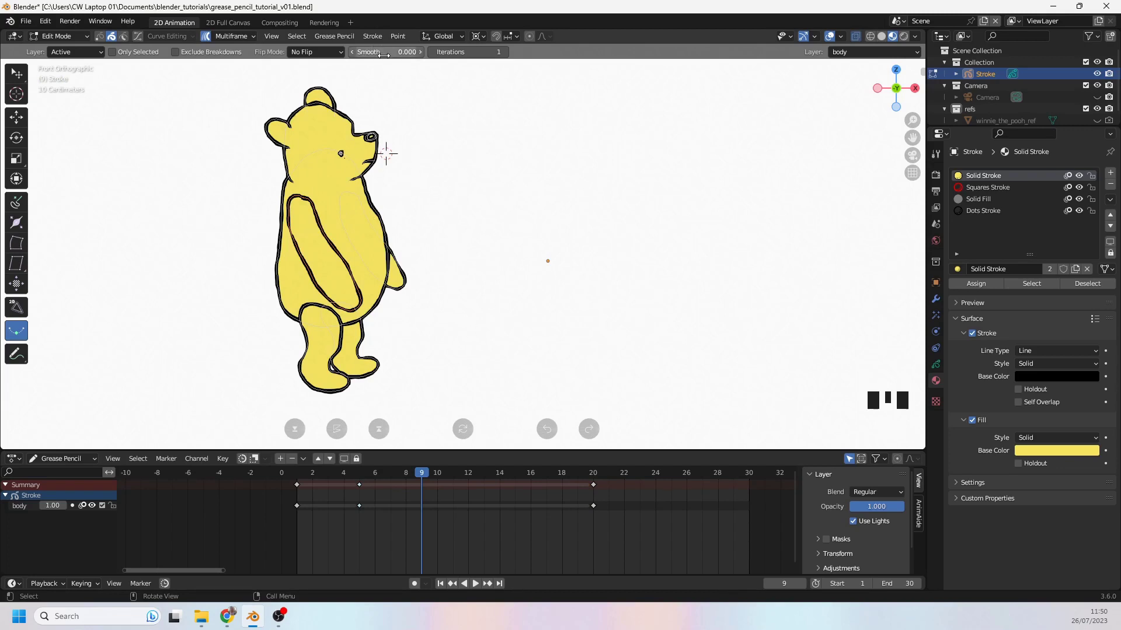
left_click_drag(467, 355, 632, 341)
left_click(632, 340)
key("ctrl+z")
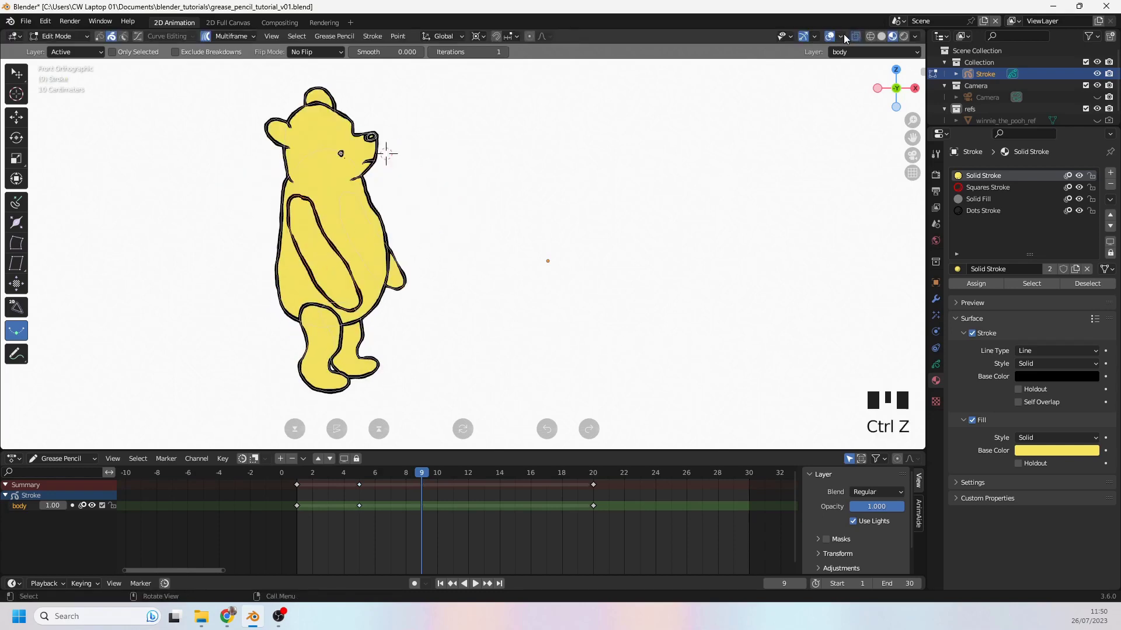
Step: Toggle Multiframe editing and interpolate a fresh 90% in-between at frame 9
left_click(841, 36)
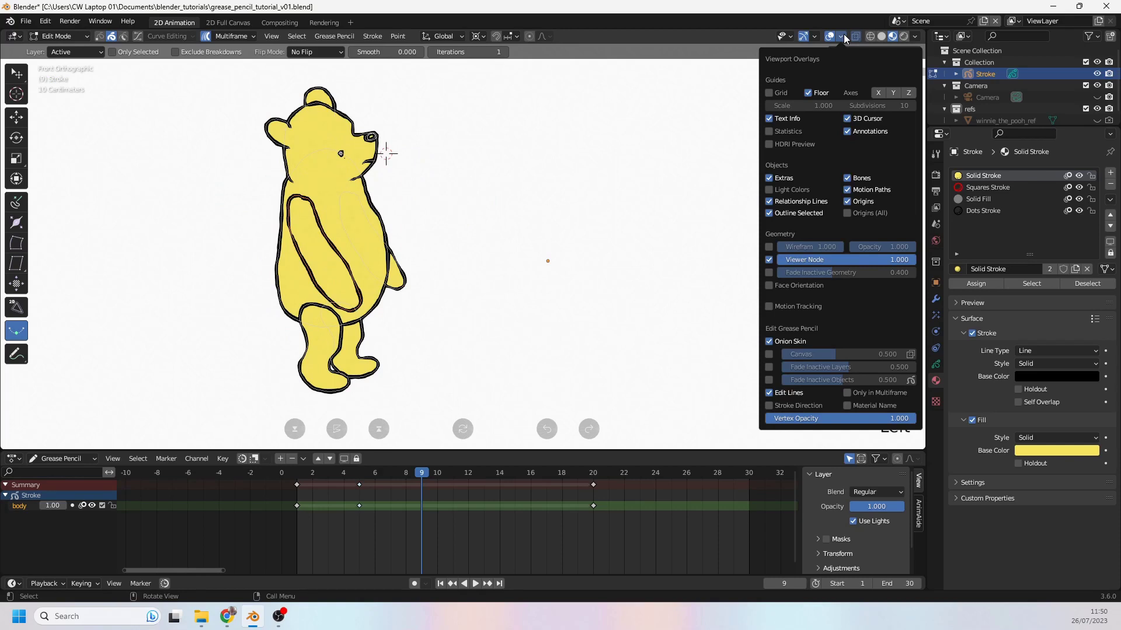
left_click(206, 35)
left_click(208, 37)
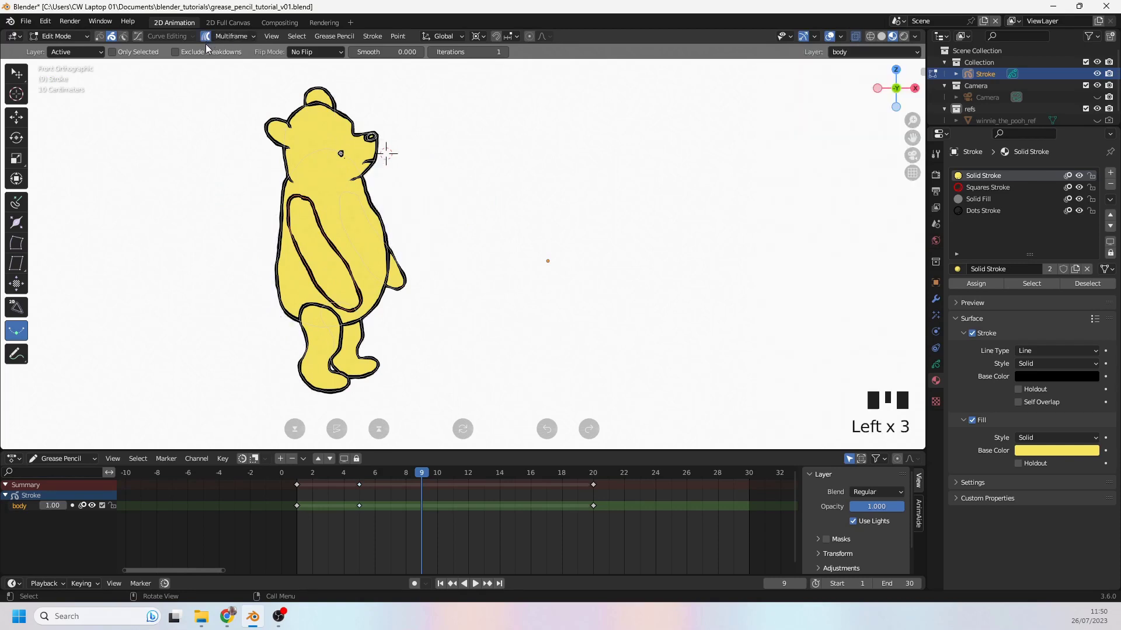
left_click(206, 37)
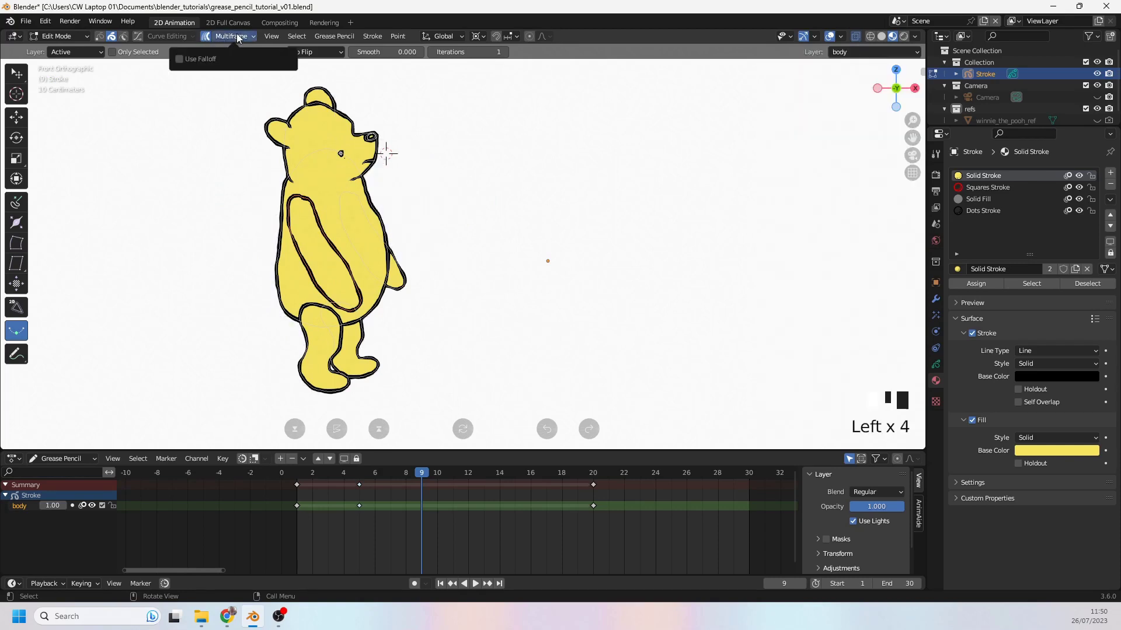
left_click(206, 35)
left_click_drag(474, 256, 618, 278)
Step: Play the animation to check the bear's motion
key("Left")
key("space")
scroll(489, 502, "up", 6, "alt")
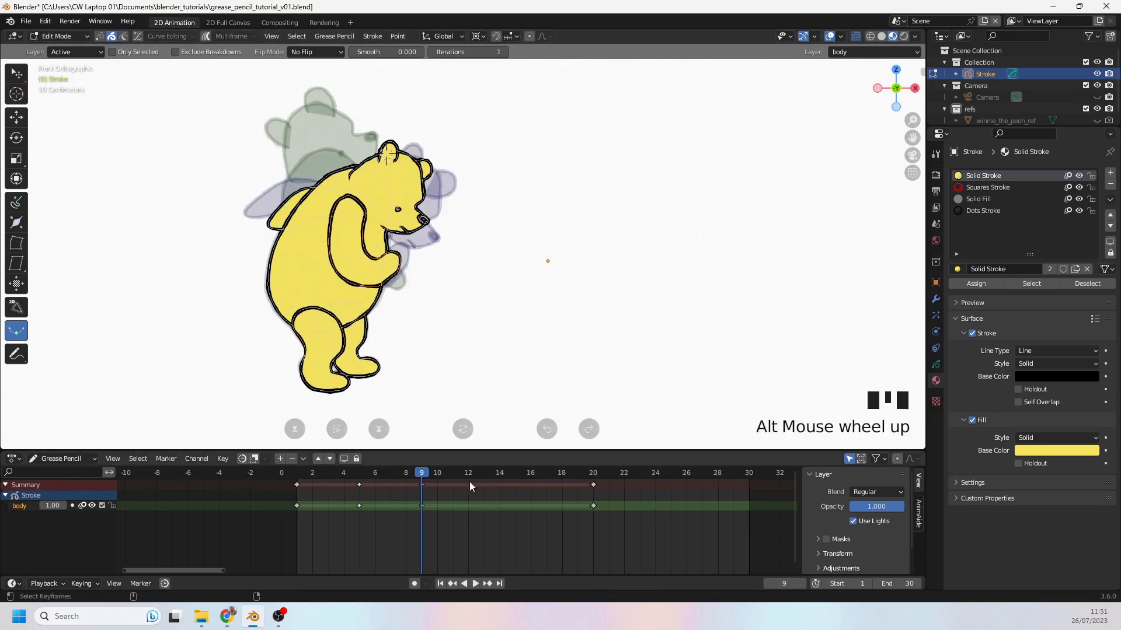
scroll(469, 482, "down", 4, "alt")
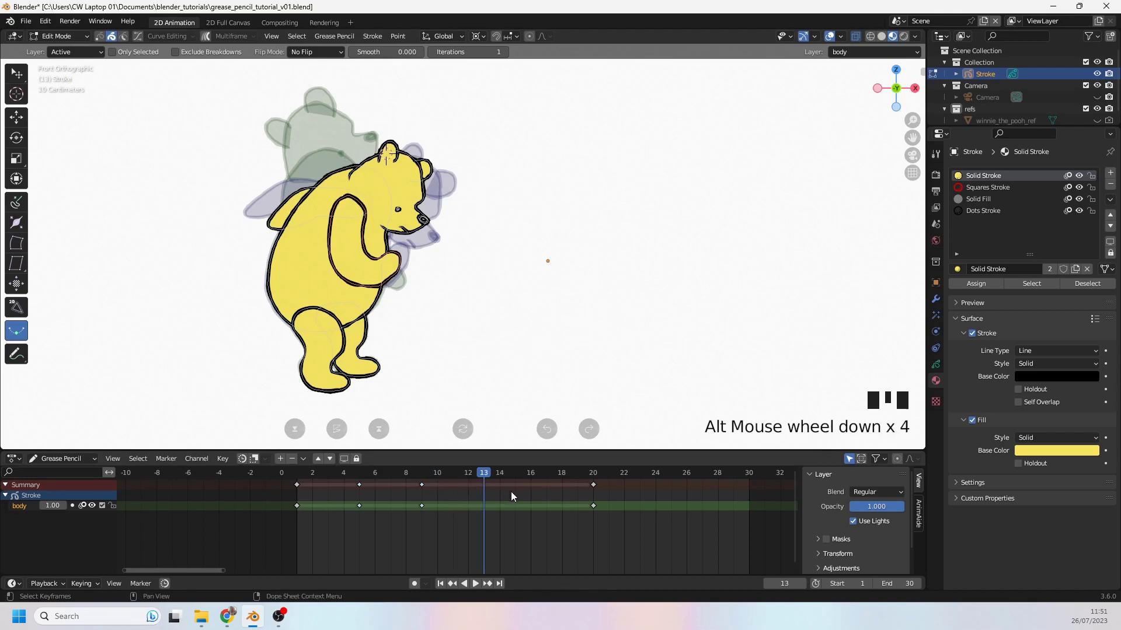
Step: Move the frame-20 end keys to frame 13 and replay the shortened animation
left_click(594, 485)
left_click_drag(594, 485, 485, 484)
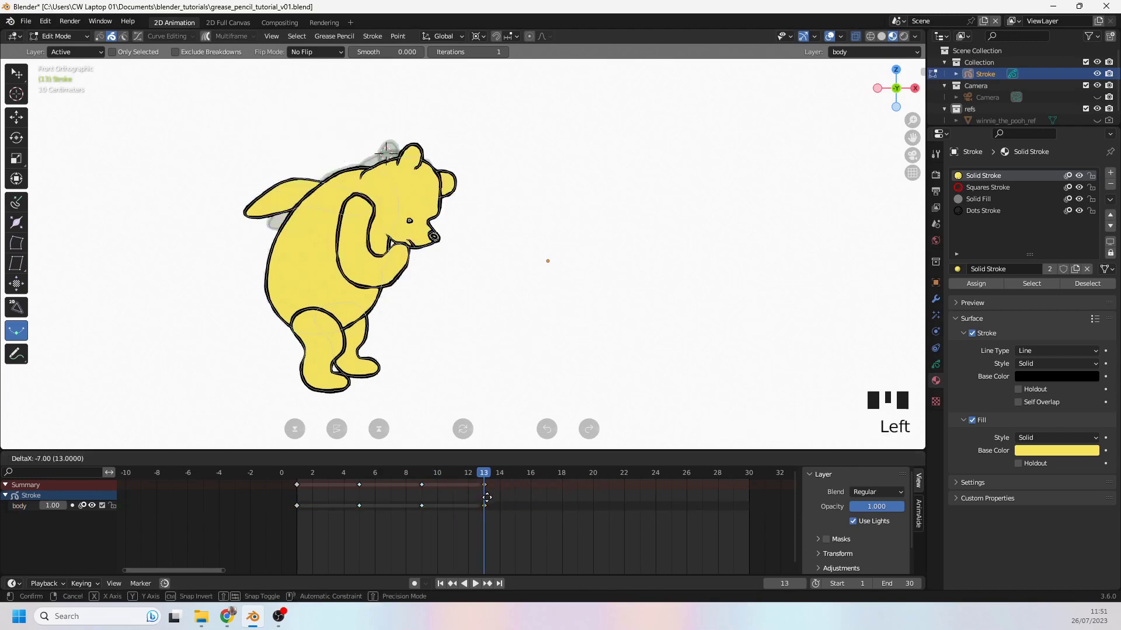
left_click(350, 472)
key("space")
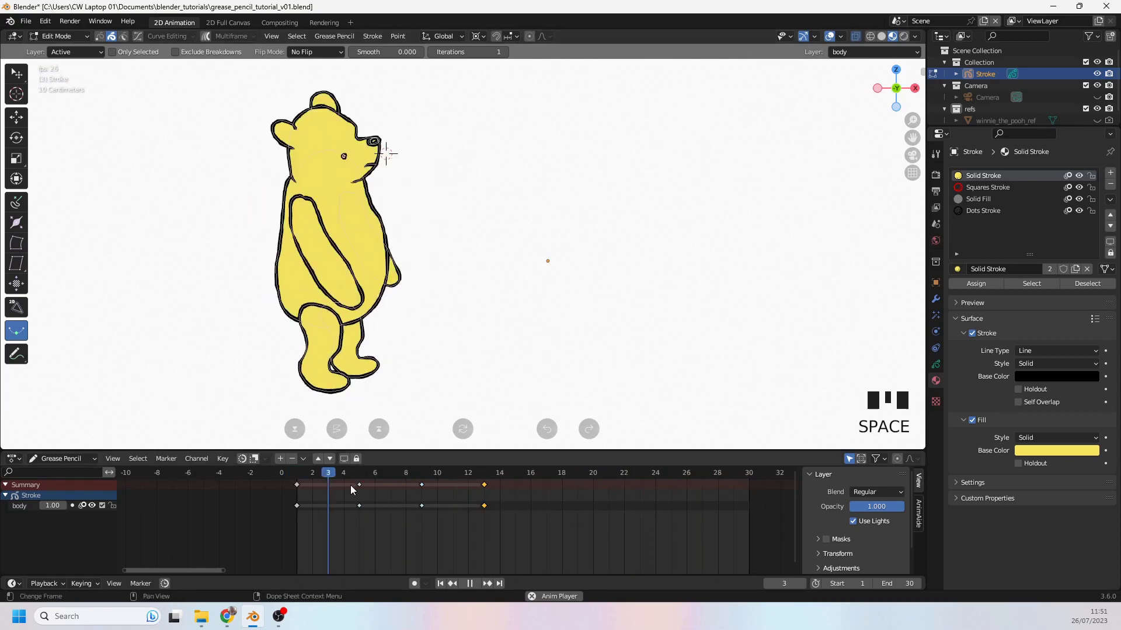
key("space")
left_click(302, 478)
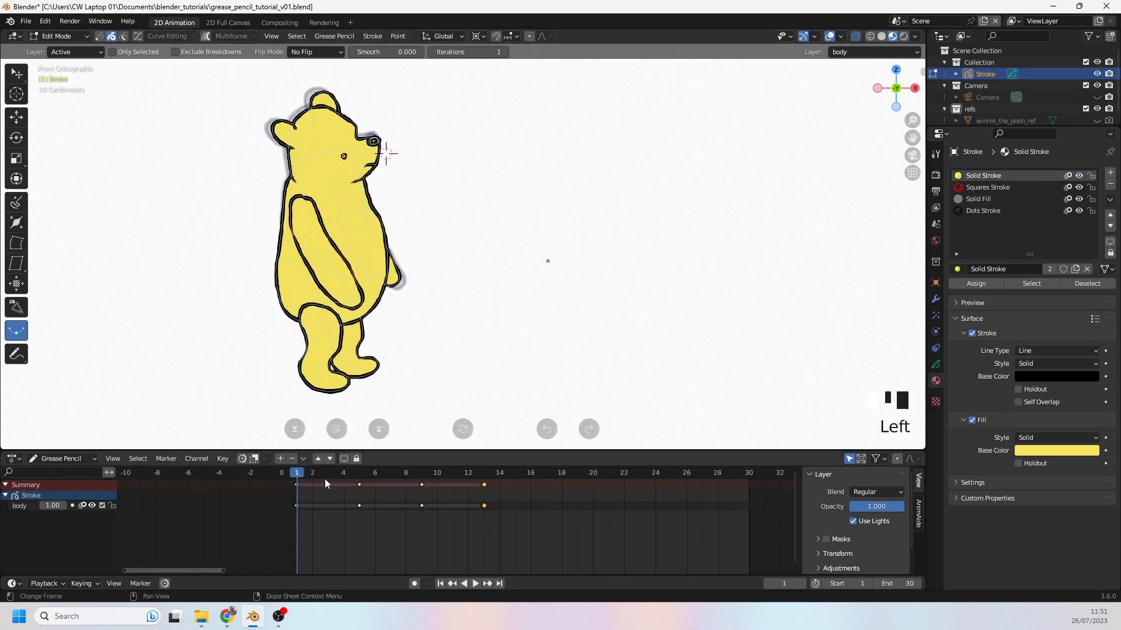
Step: Try moving the frame-9 key to frame 8, undo it, and replay the animation
scroll(330, 485, "down", 2, "alt")
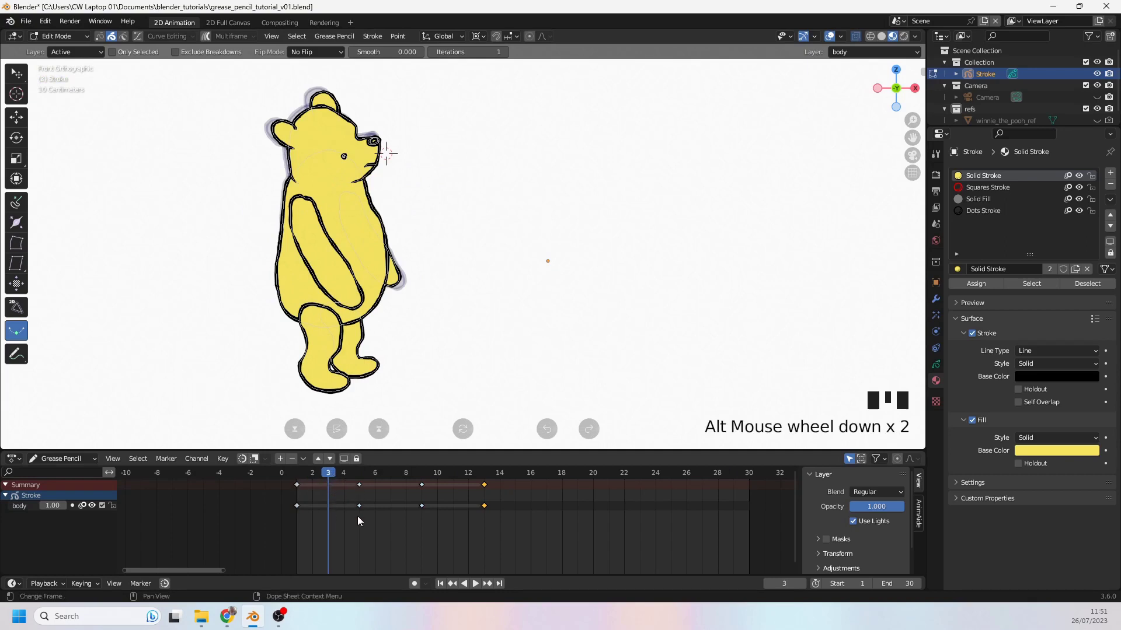
scroll(328, 492, "down", 3, "alt")
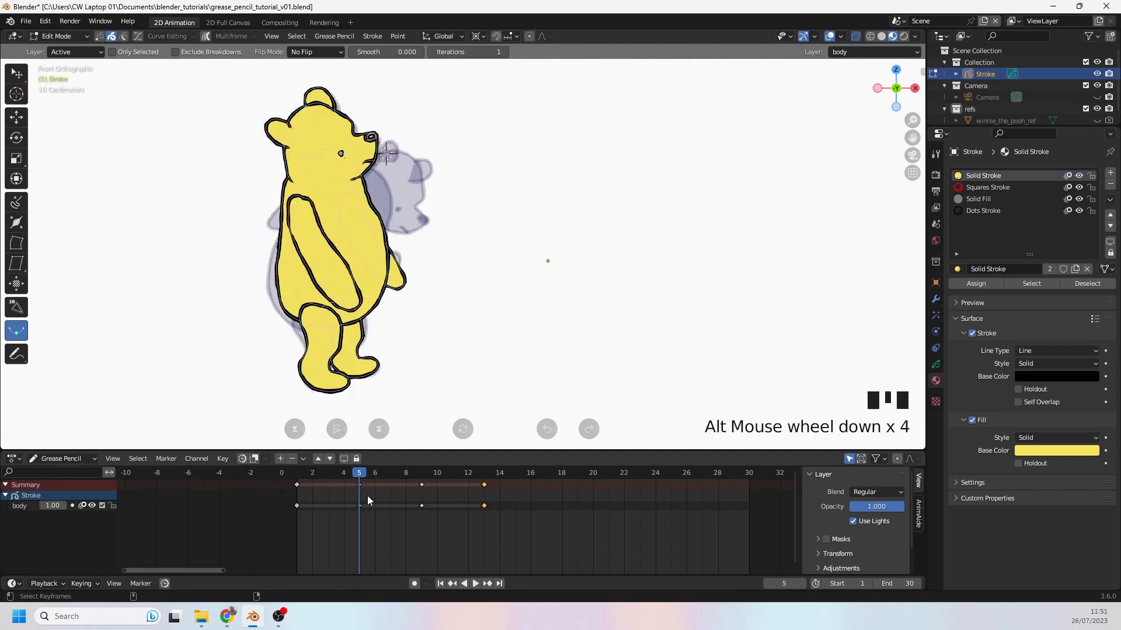
scroll(368, 499, "down", 1, "alt")
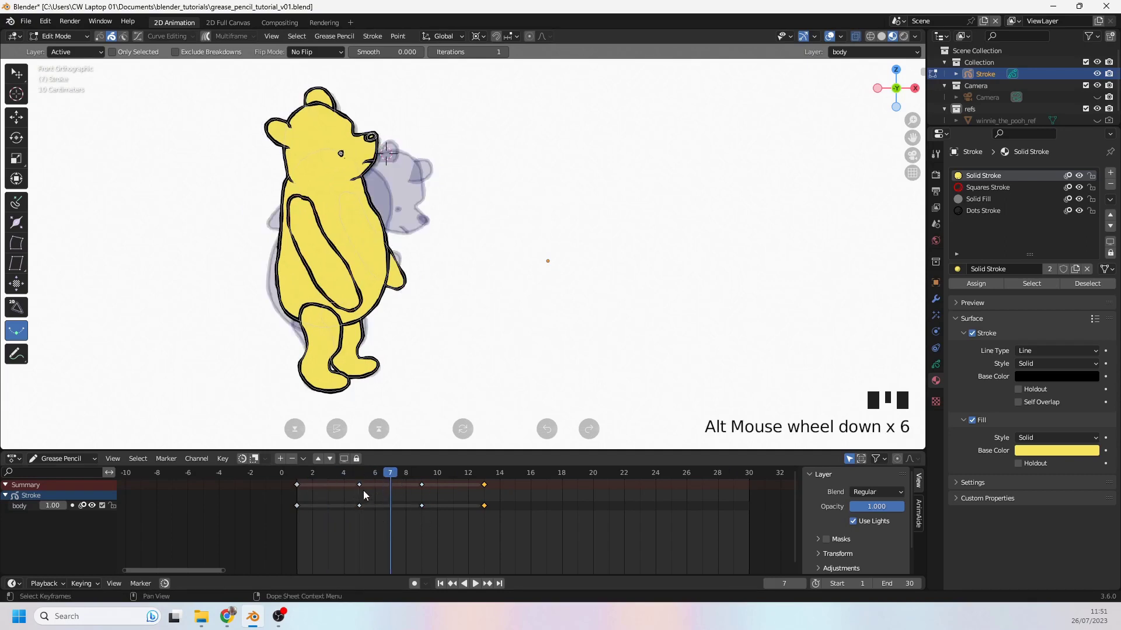
mouse_move(421, 486)
left_mouse_down()
mouse_move(363, 482)
mouse_move(387, 485)
mouse_move(368, 494)
mouse_move(408, 495)
mouse_move(361, 497)
mouse_move(417, 498)
mouse_move(373, 501)
mouse_move(418, 506)
left_mouse_up()
left_click(375, 475)
key("ctrl+z")
key("ctrl+z")
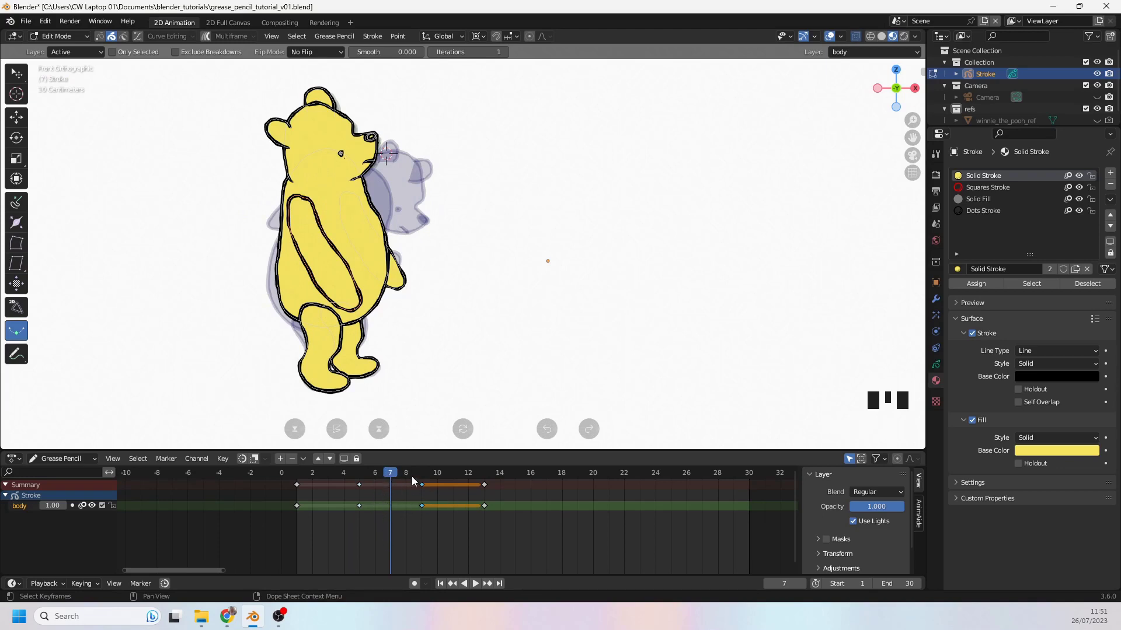
key("space")
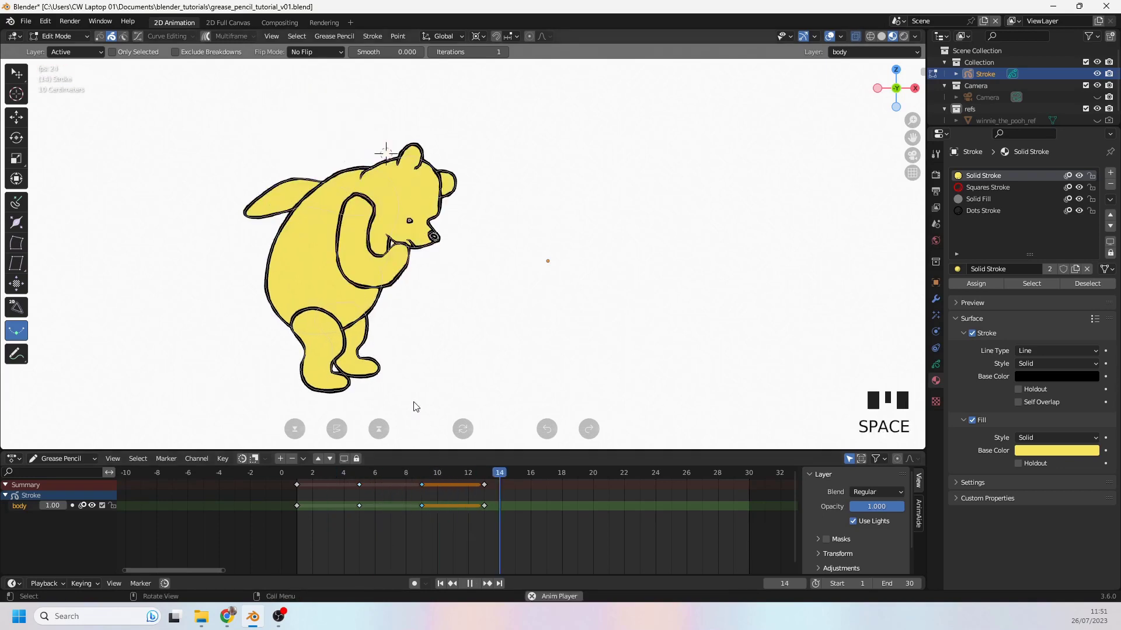
key("space")
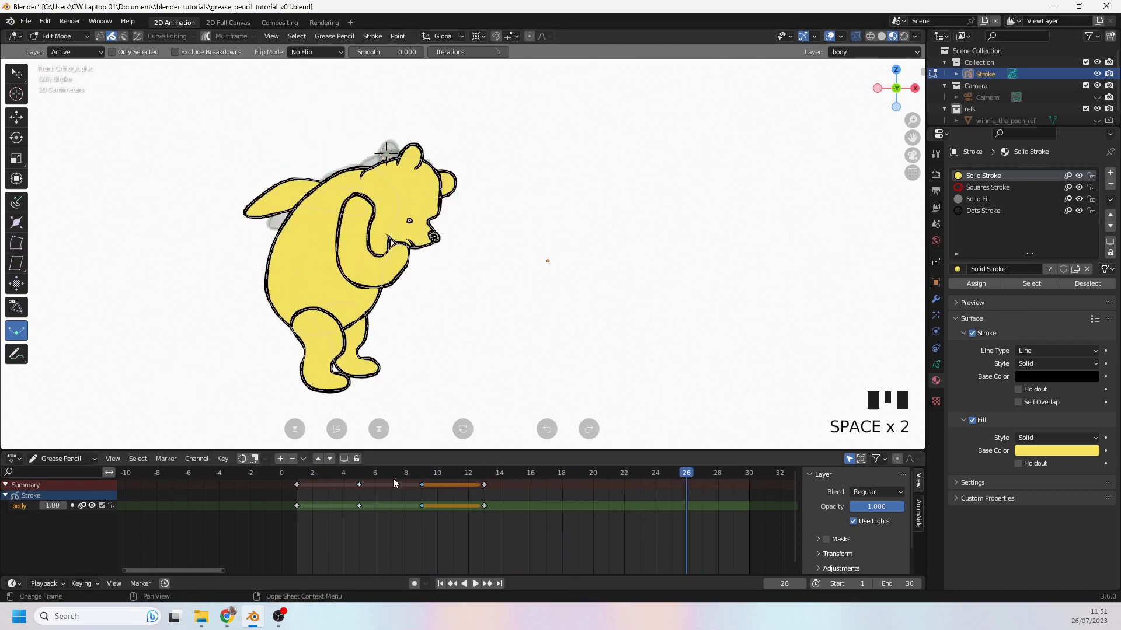
Step: Compare poses across frames 5–10 and select the ear and nose points
left_click(362, 479)
mouse_move(362, 479)
left_mouse_down()
mouse_move(432, 482)
mouse_move(419, 490)
left_mouse_up()
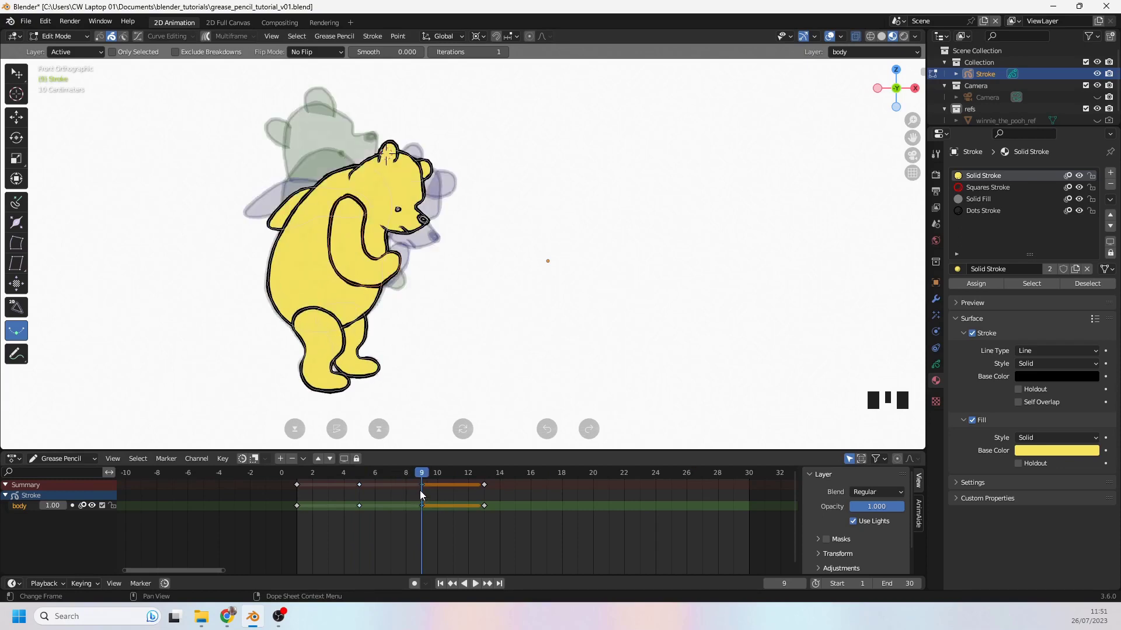
left_click(432, 161, "shift")
left_click(432, 165, "shift")
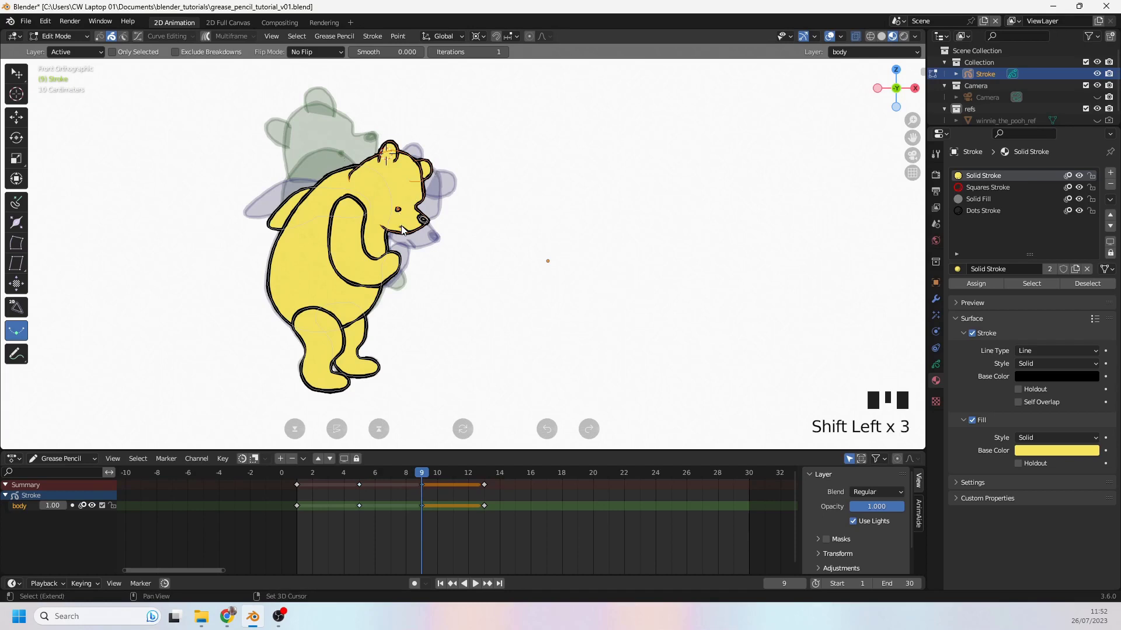
left_click(422, 223, "shift")
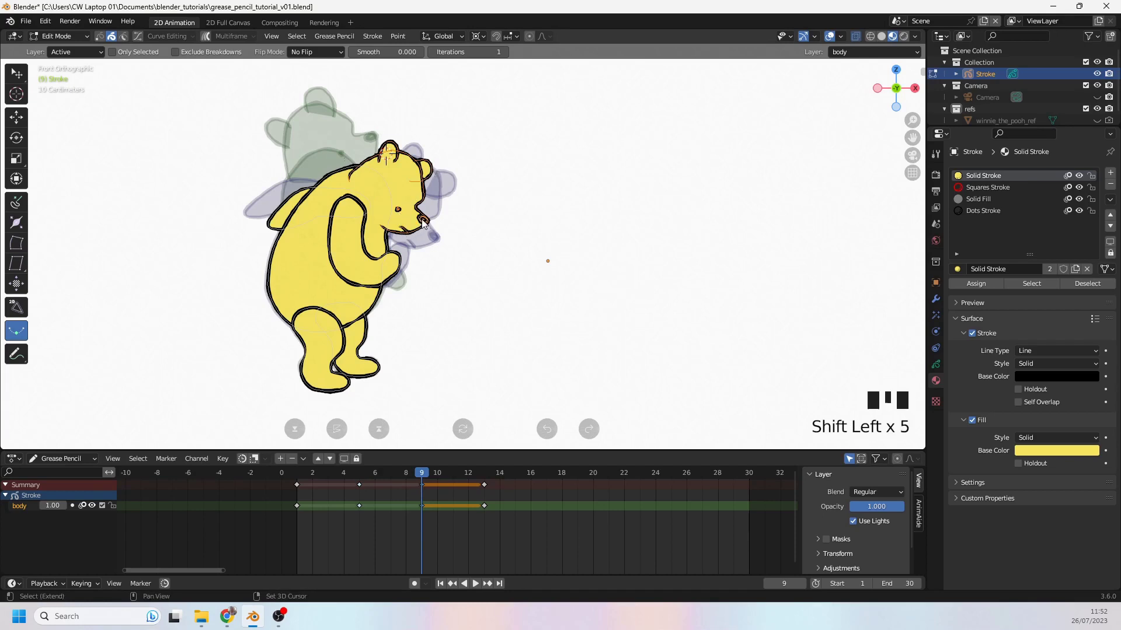
Step: Place the 3D cursor on the arm and scale up the selected face points
right_click(361, 203, "shift")
right_click(360, 210, "shift")
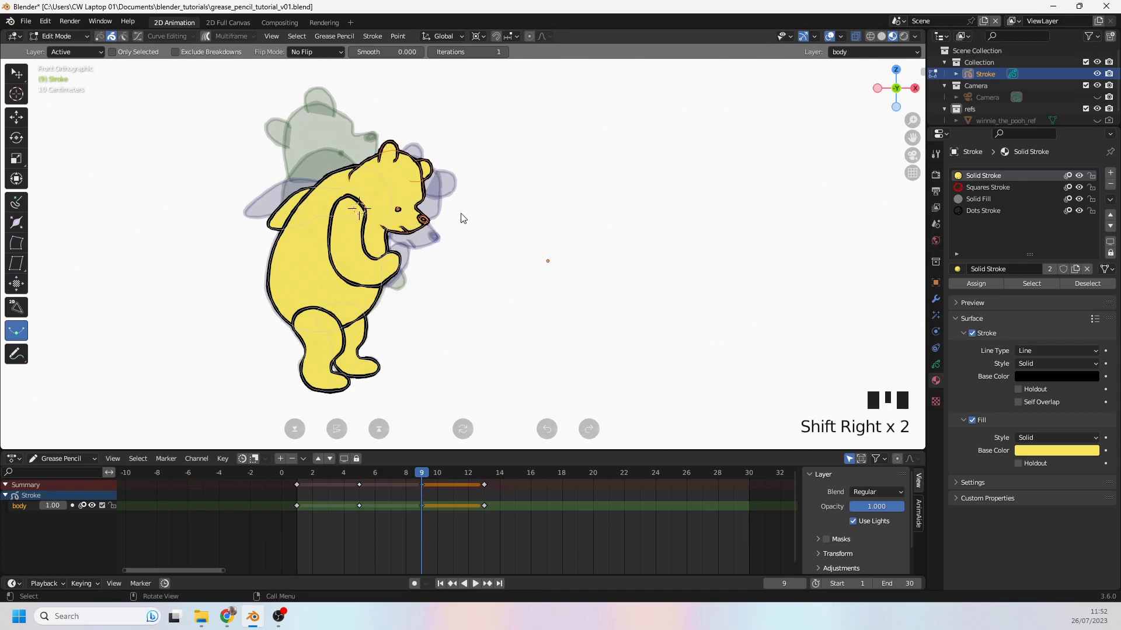
key("s")
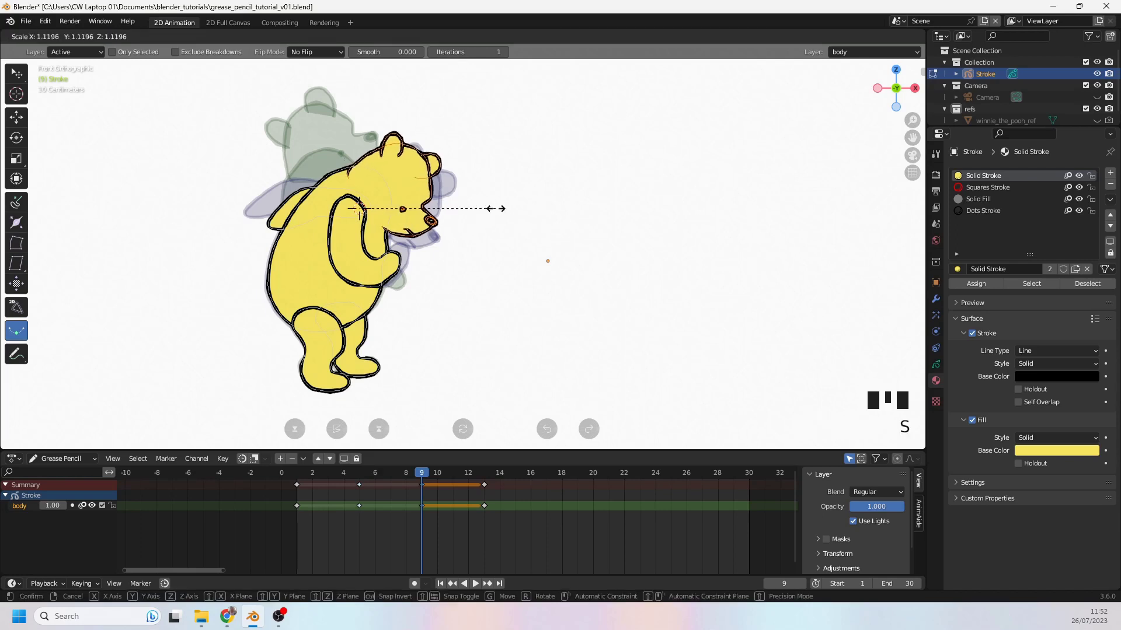
left_click(497, 214)
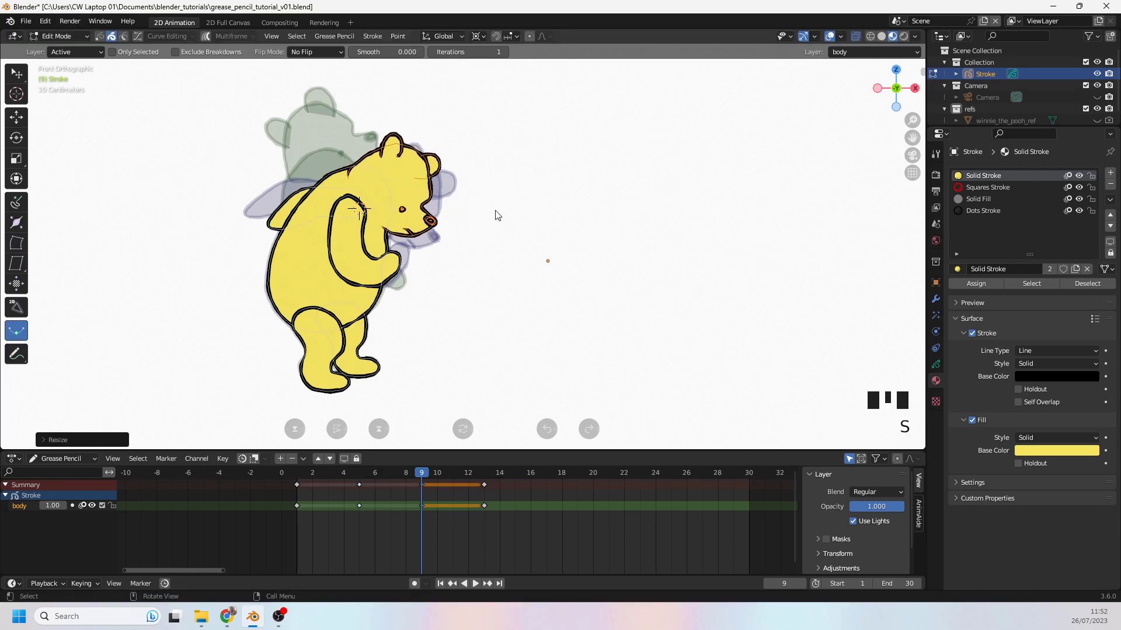
Step: Play the animation back to review the enlarged face
scroll(491, 223, "down", 1, "alt")
key("Left")
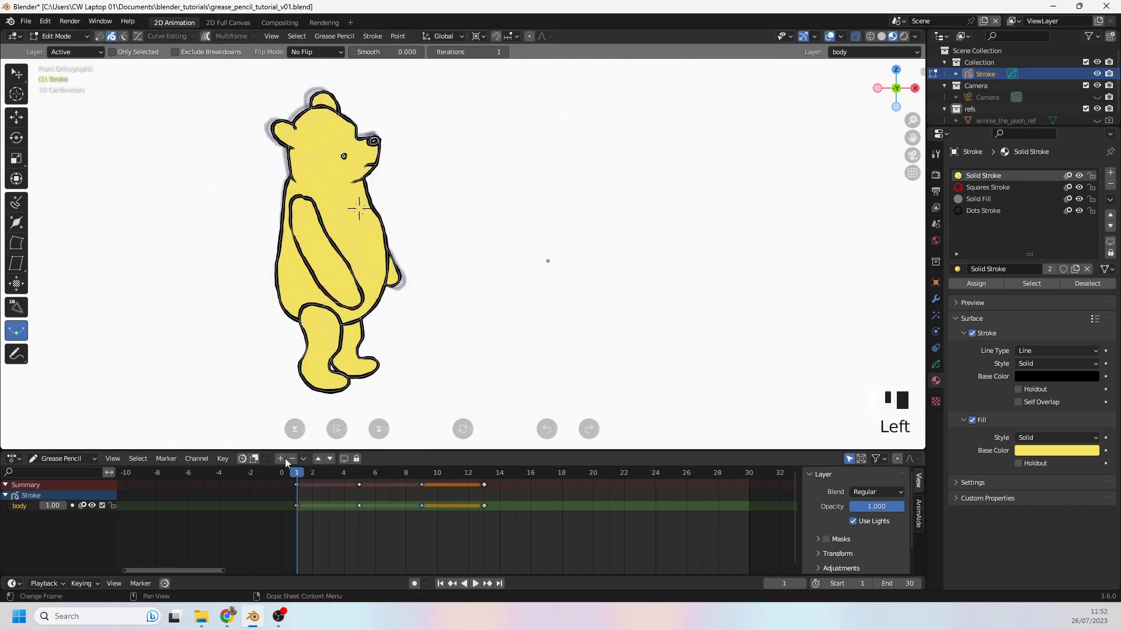
key("space")
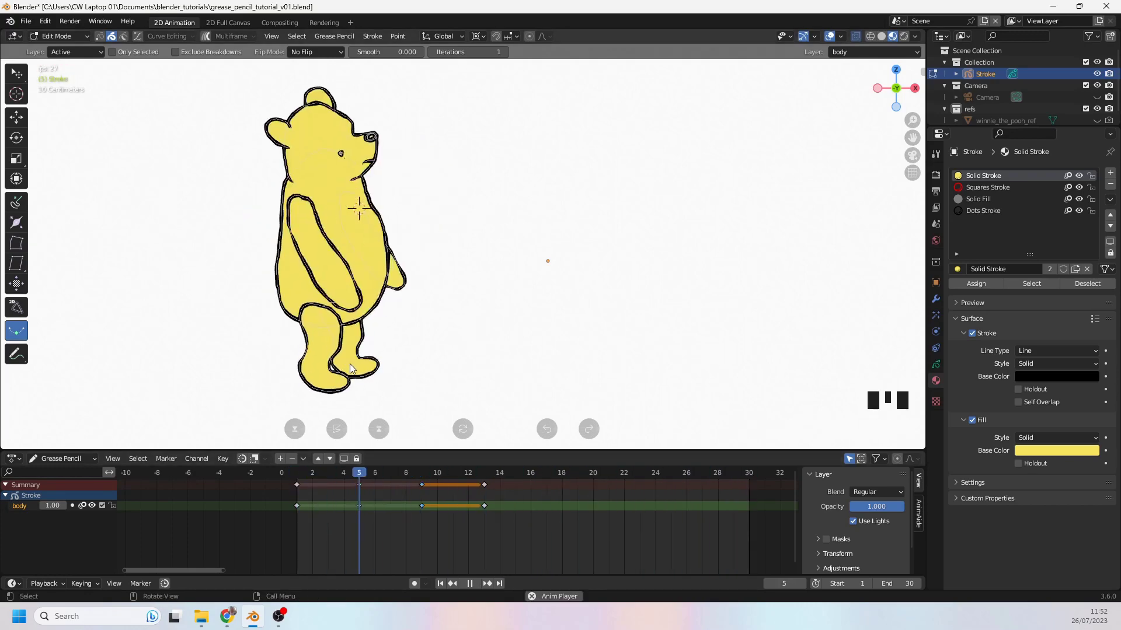
key("space")
Step: Delete the selected head strokes from the frame-9 drawing
left_click(421, 480)
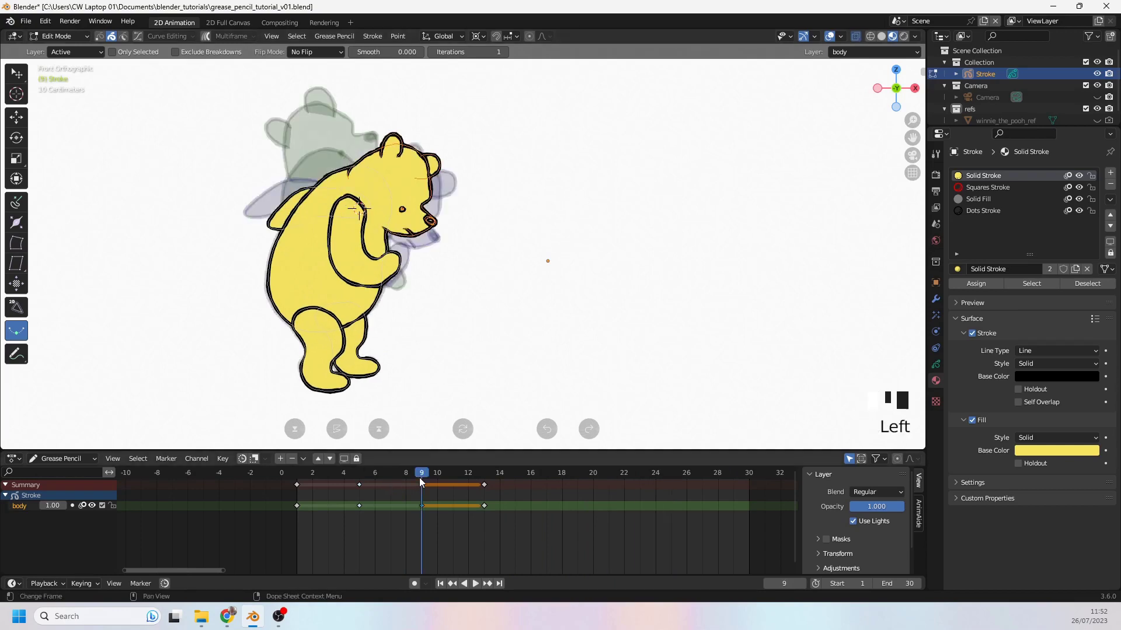
key("Delete")
left_click(446, 287)
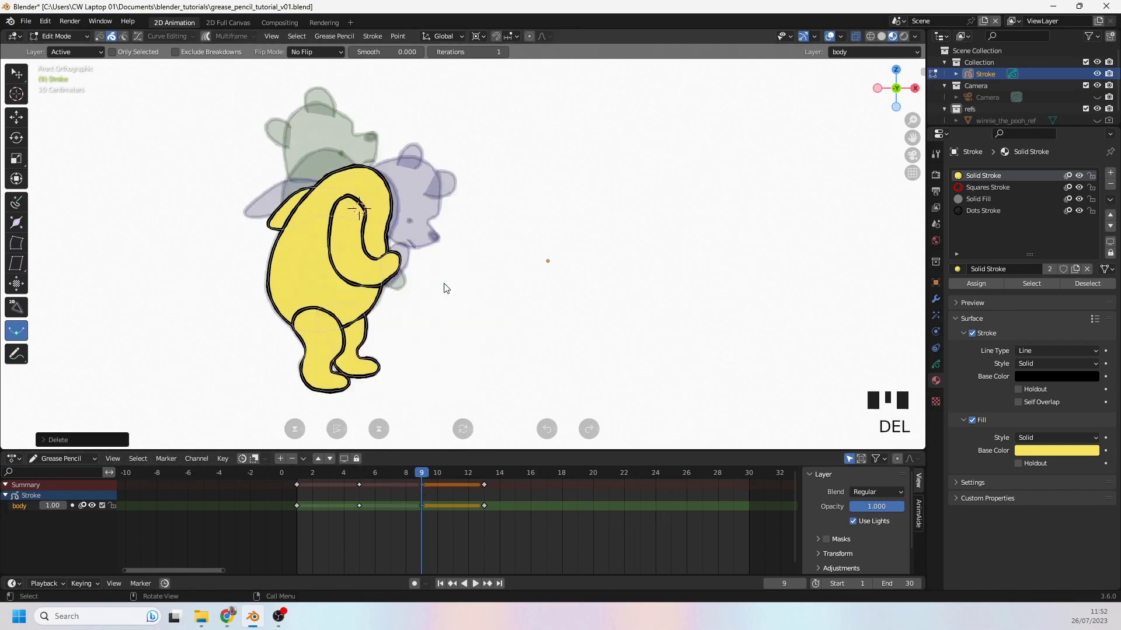
Step: Enable Multiframe, select keyframes 5 and 13, and select both ghost head outlines
left_click(208, 36)
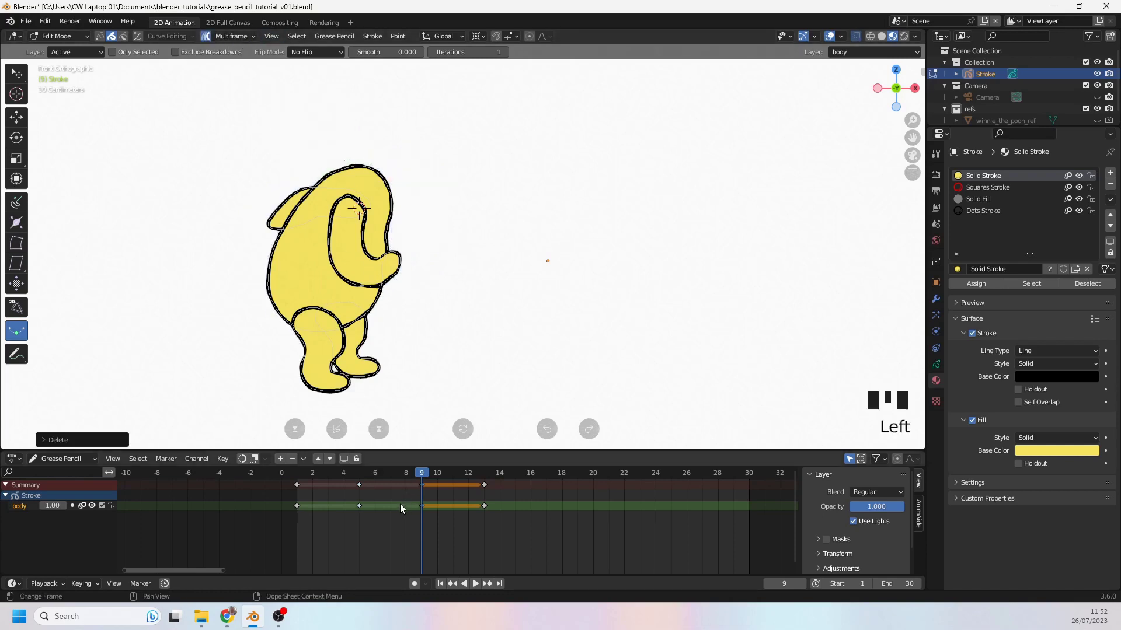
left_click(359, 484)
left_click(484, 485, "shift")
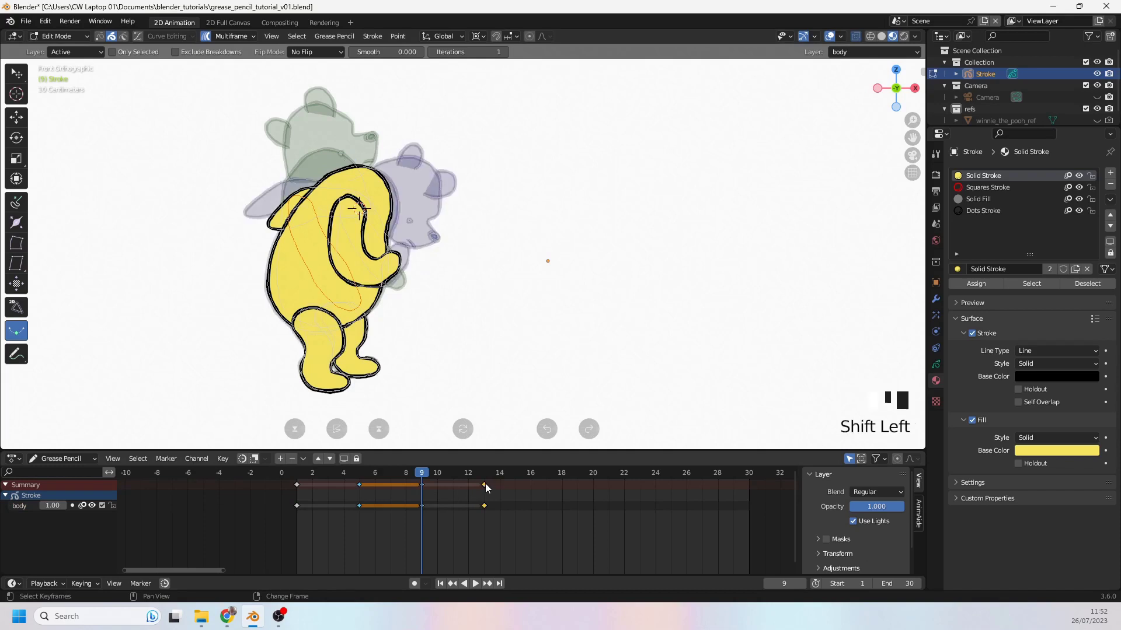
left_click(304, 105)
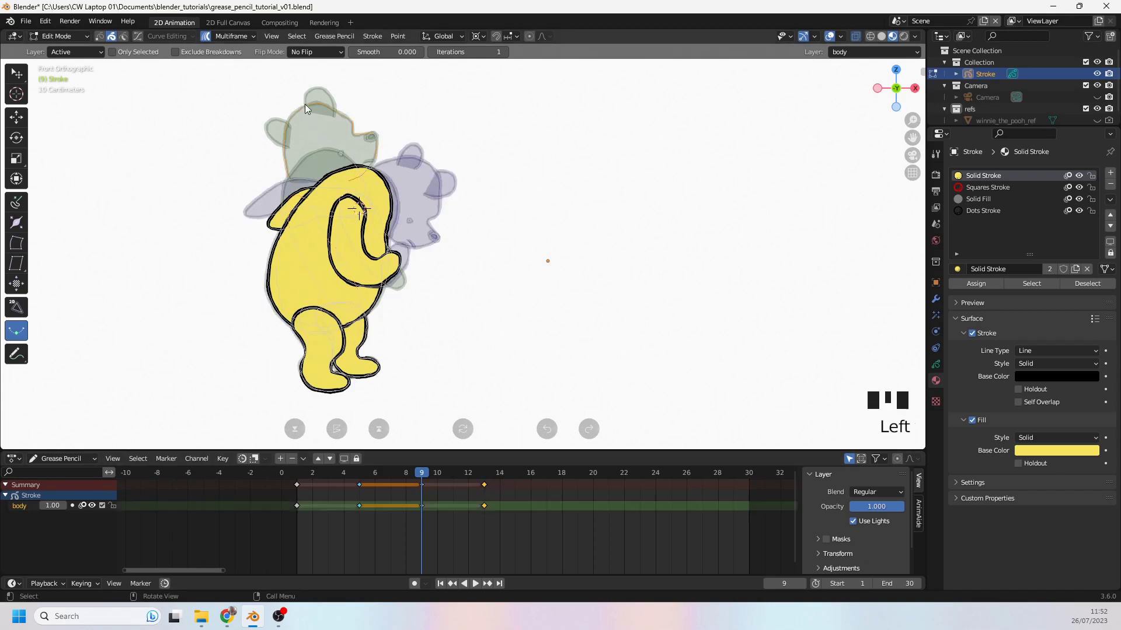
left_click(393, 159, "shift")
Step: Undo a test interpolation, tick Only Selected, and interpolate the selected head strokes on frame 9
left_click_drag(193, 309, 387, 295)
key("ctrl+z")
left_click(114, 51)
mouse_move(166, 143)
left_mouse_down()
mouse_move(527, 204)
mouse_move(420, 204)
mouse_move(630, 242)
mouse_move(408, 204)
mouse_move(582, 195)
mouse_move(445, 206)
mouse_move(543, 205)
mouse_move(511, 216)
left_mouse_up()
Step: Select the matching ghost head strokes on both neighbouring keys and interpolate a new head at frame 9
key("shift+Left")
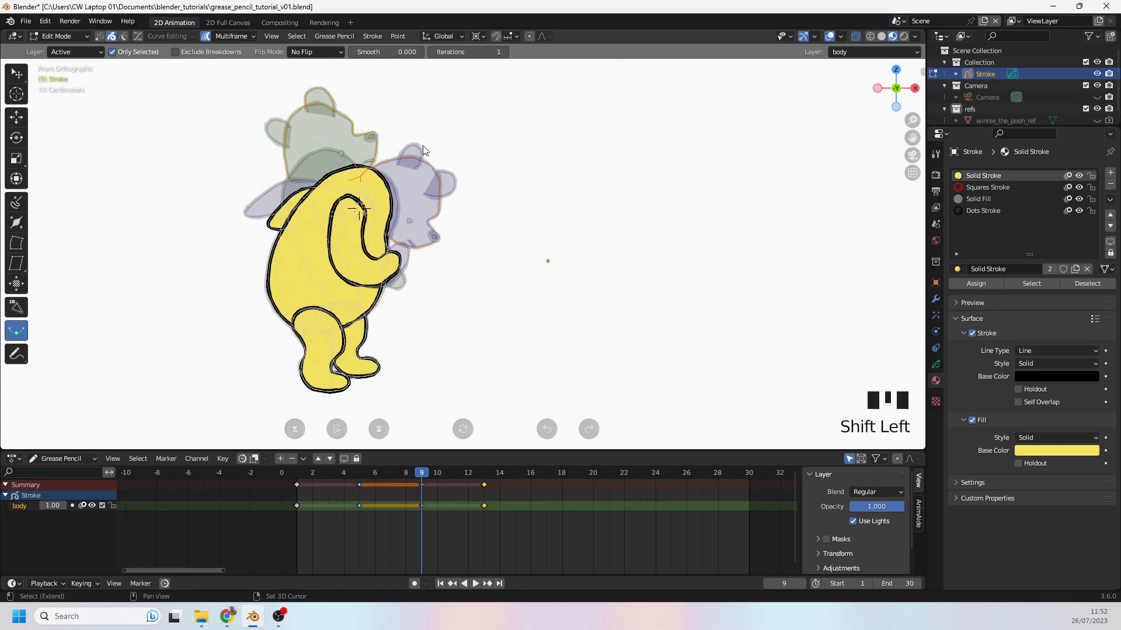
key("shift+Left")
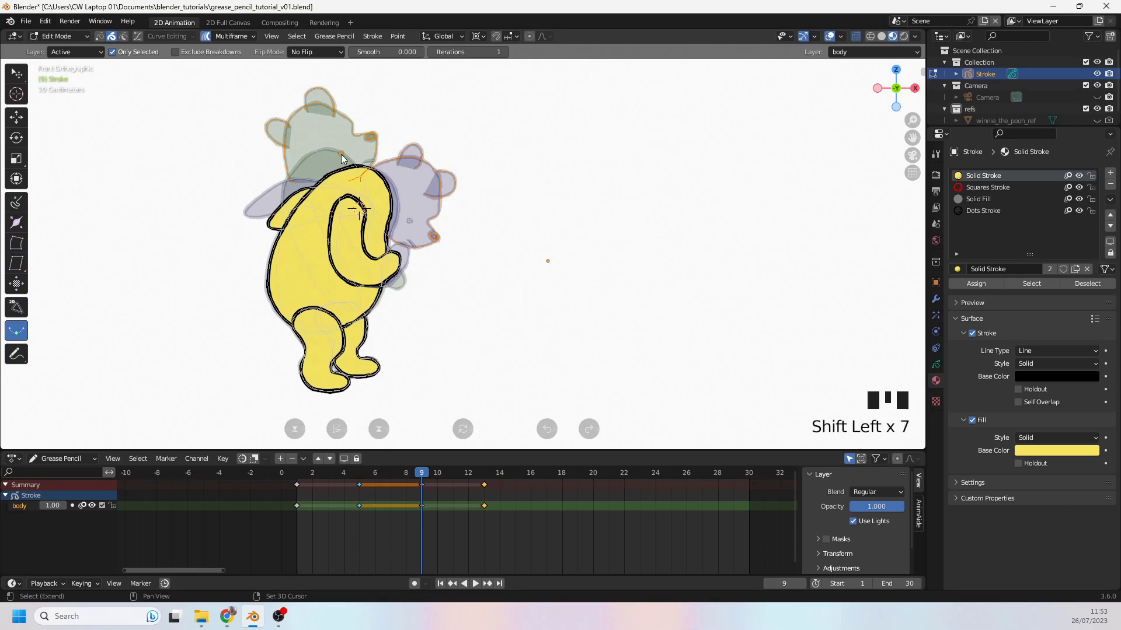
left_click(411, 221, "shift")
left_click(369, 167, "shift")
left_click(412, 241, "shift")
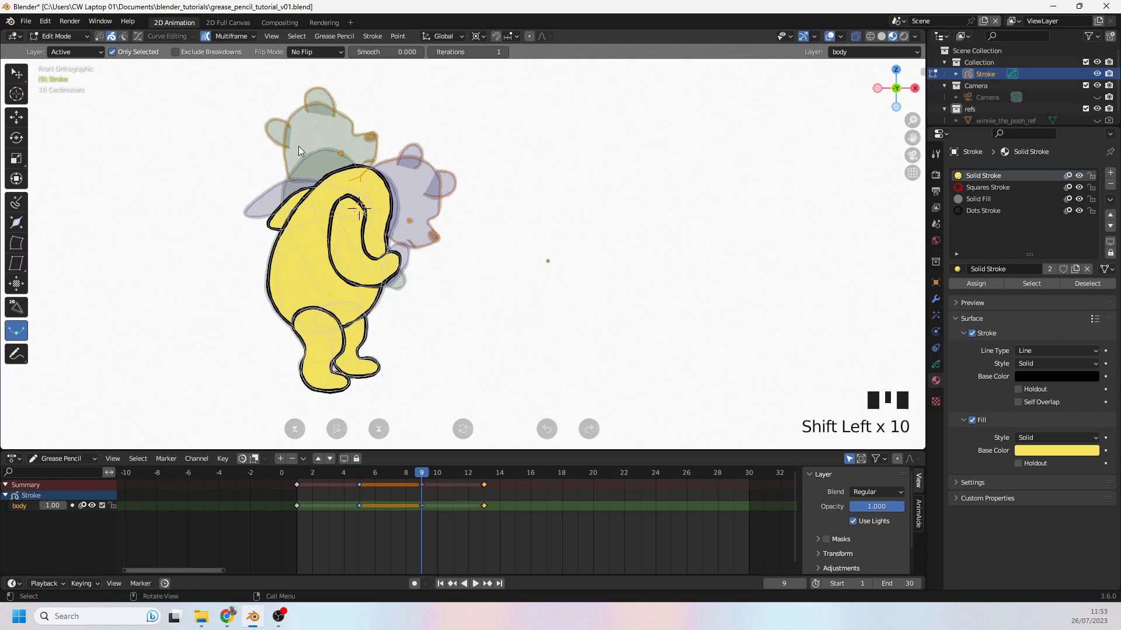
left_click_drag(133, 133, 533, 182)
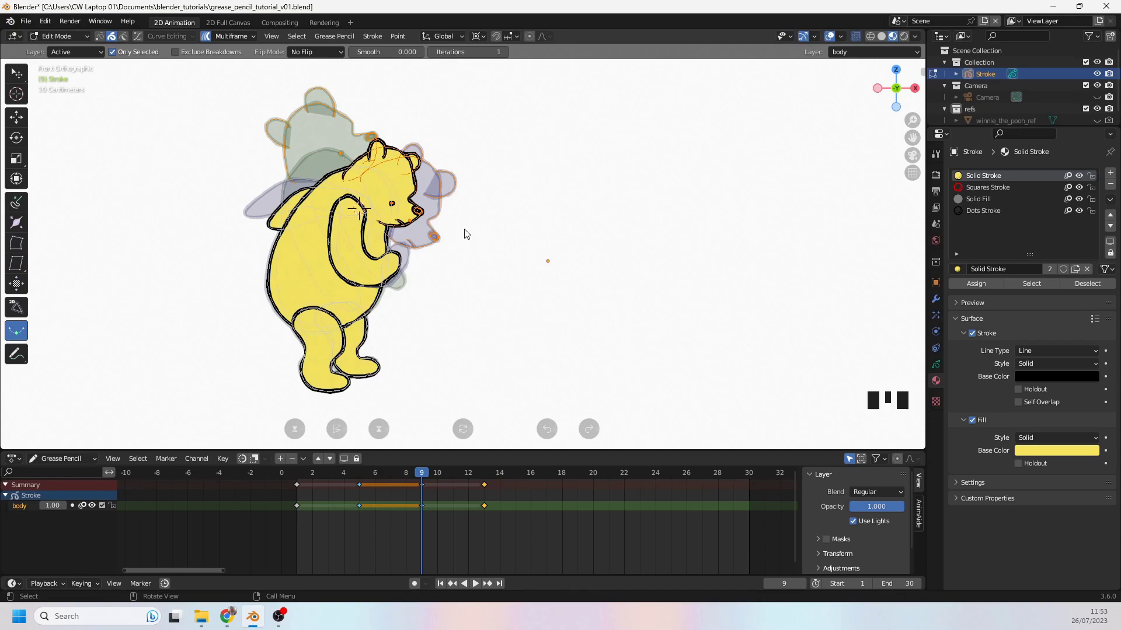
Step: Undo and redo the interpolated head, then delete Pooh's right ear stroke
key("ctrl+z")
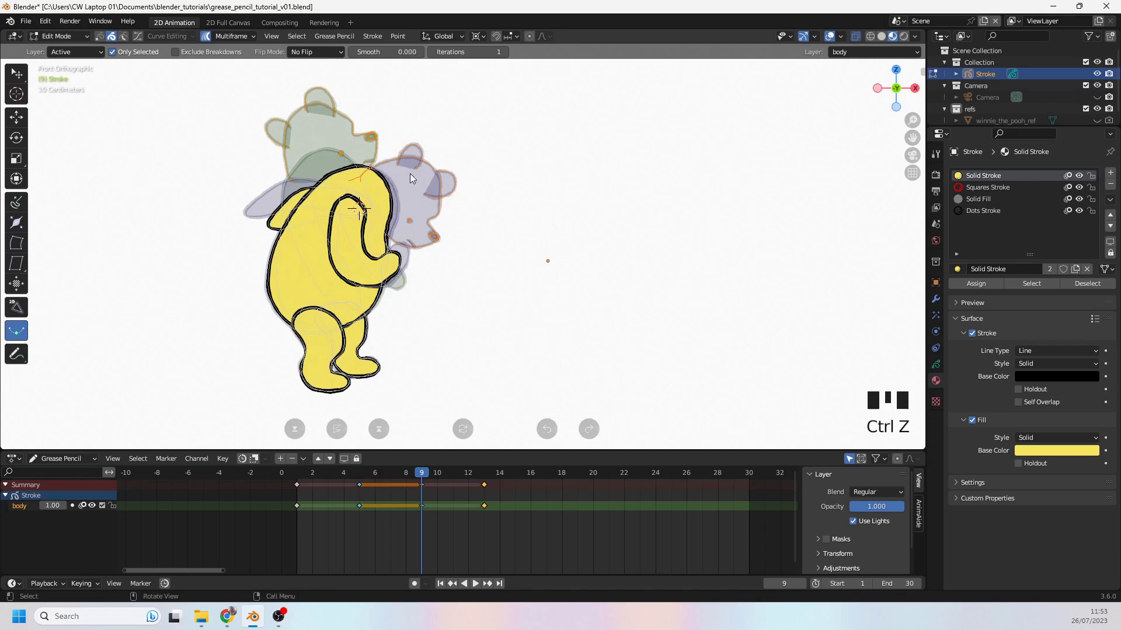
key("ctrl+shift+z")
left_click(386, 153)
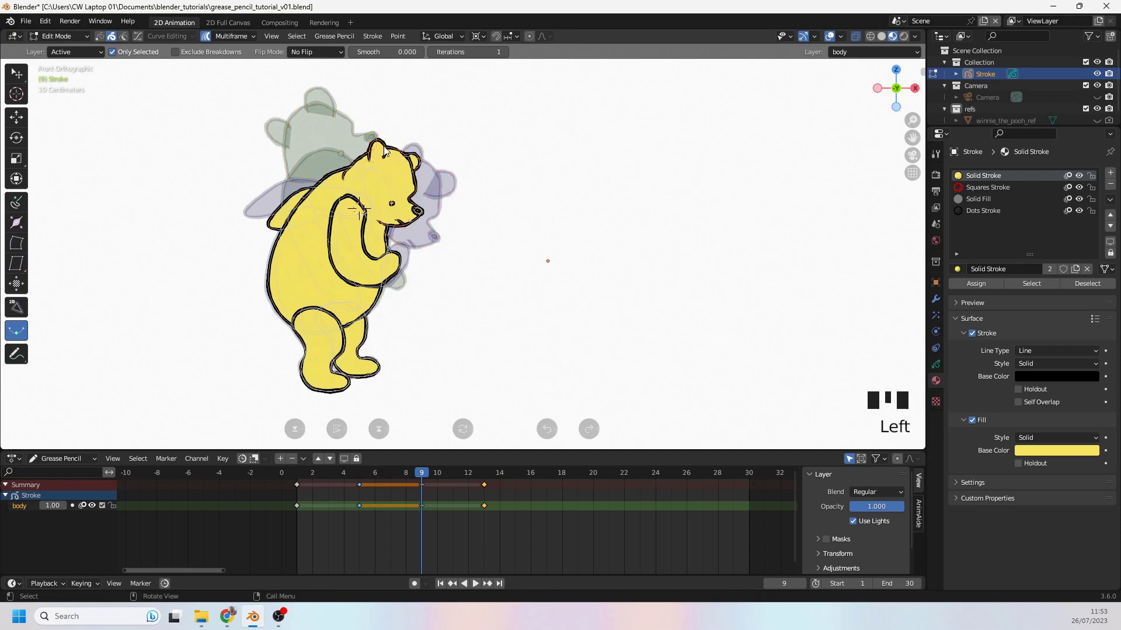
left_click(421, 161)
key("Delete")
left_click(460, 188)
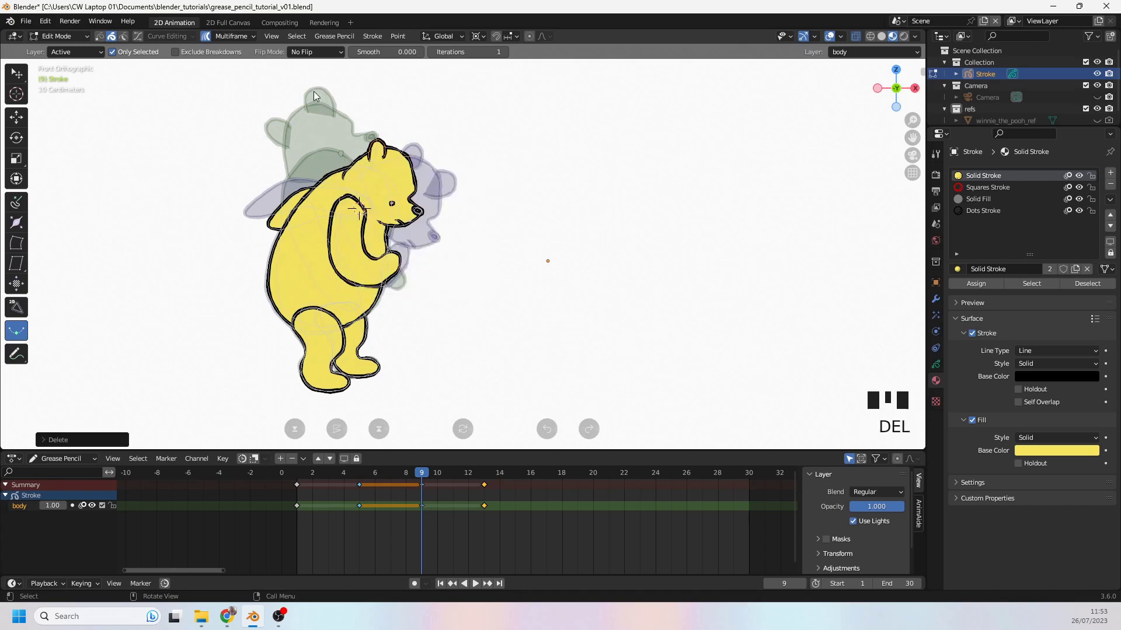
Step: Select the two matching ghost ear strokes and interpolate new ears on frame 9
left_click(268, 120)
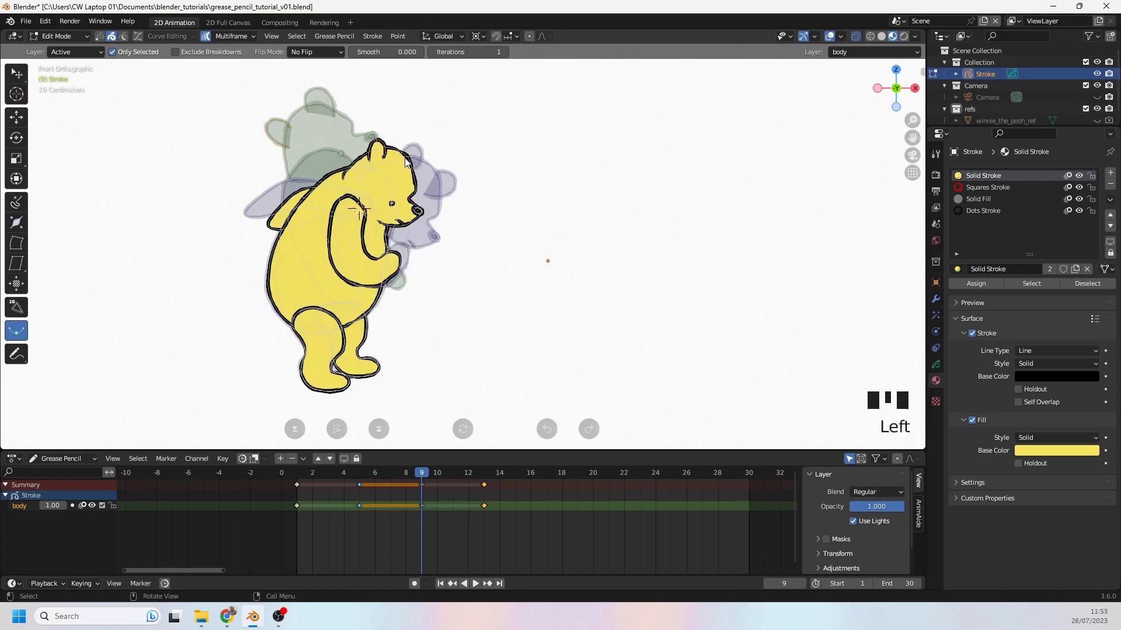
left_click(331, 95)
left_click(455, 182, "shift")
left_click_drag(220, 150, 540, 181)
Step: Untick Only Selected, deselect all, preview a frame-11 in-between, then reselect the ear stroke on frame 9
left_click(453, 474)
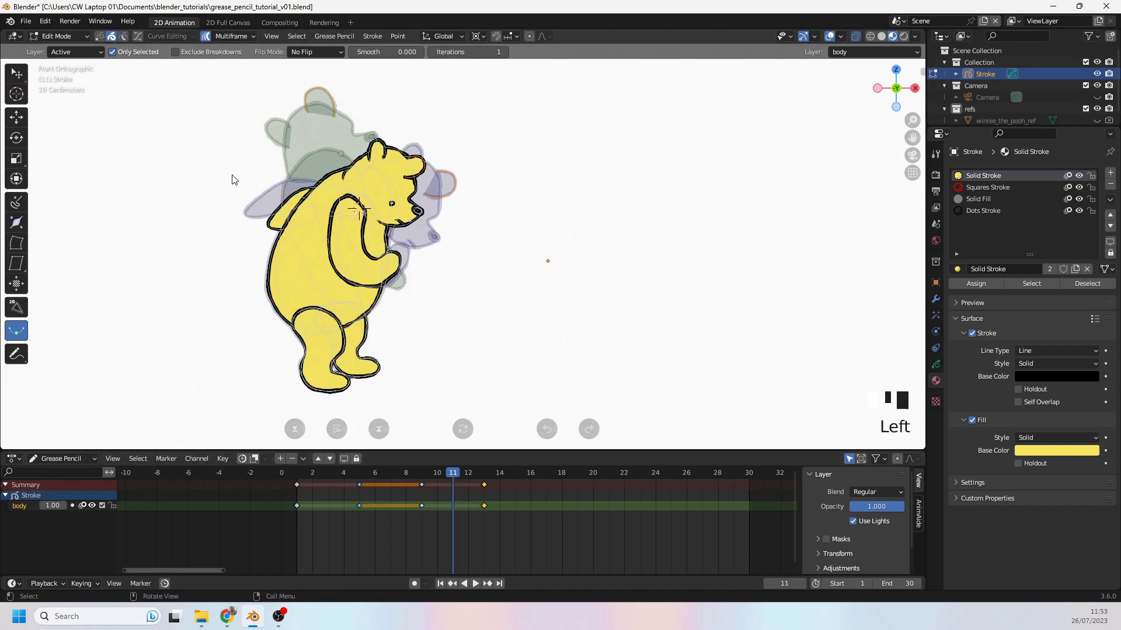
left_click(112, 52)
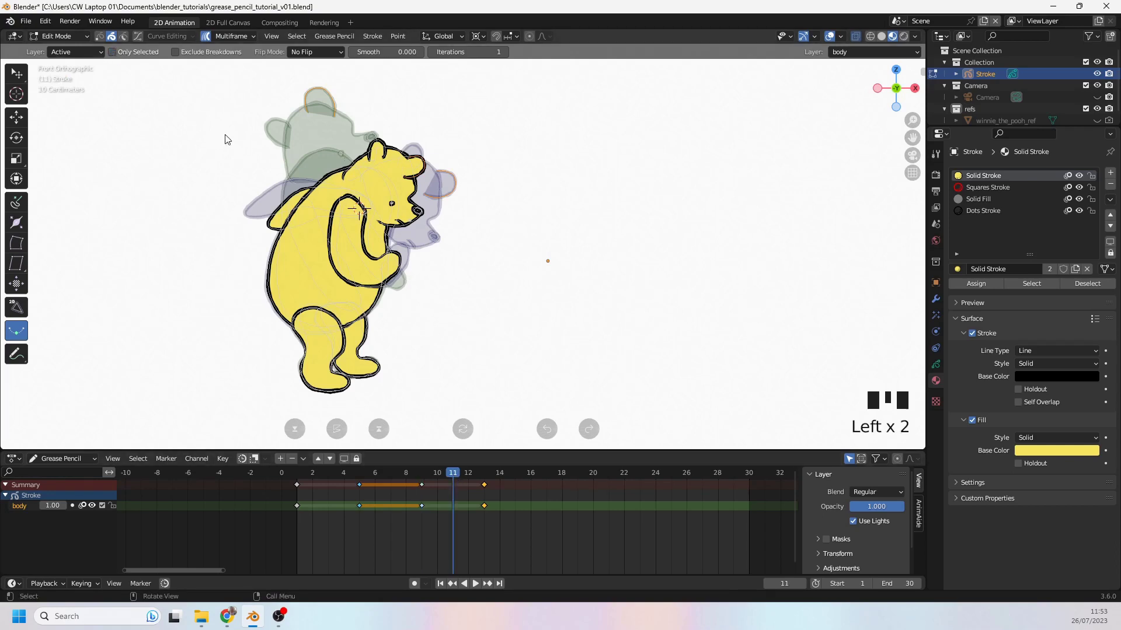
key("alt+a")
mouse_move(488, 261)
left_mouse_down()
mouse_move(611, 257)
mouse_move(493, 242)
mouse_move(643, 271)
mouse_move(450, 154)
left_mouse_up()
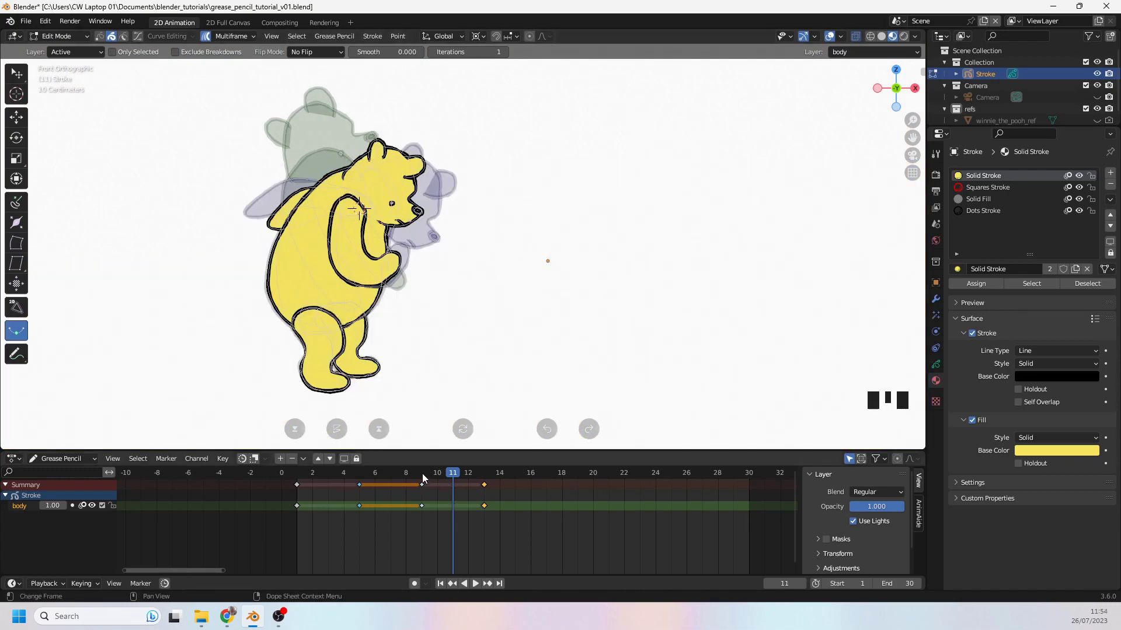
left_click(423, 478)
left_click(420, 167)
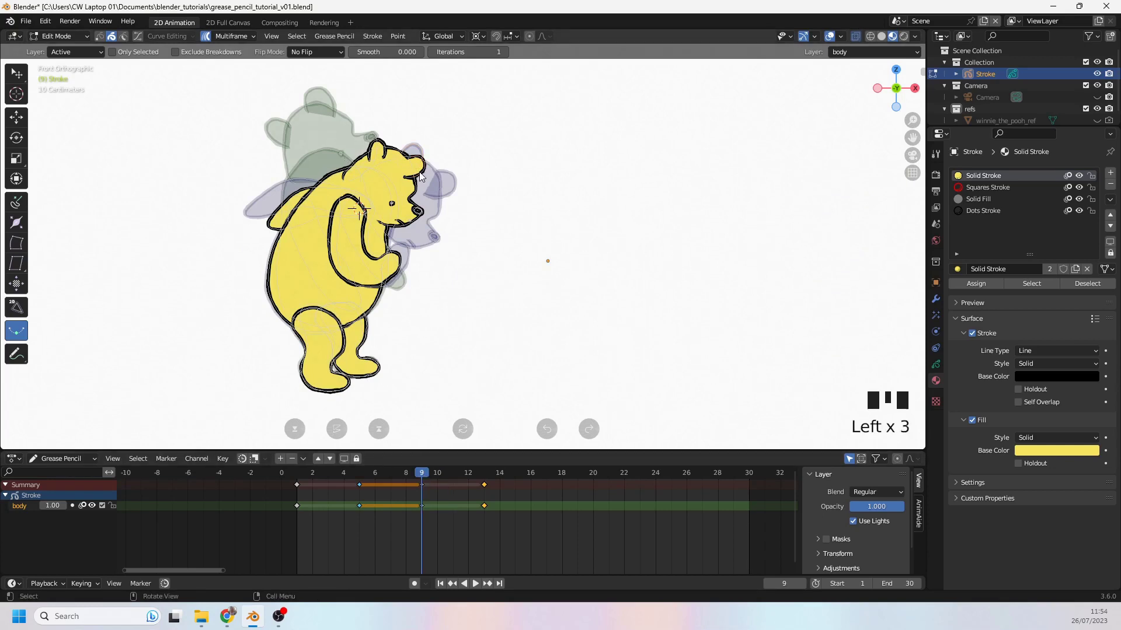
Step: Send the selected ear stroke on frame 9 to the back of the stroke order
right_click(419, 171)
mouse_move(404, 279)
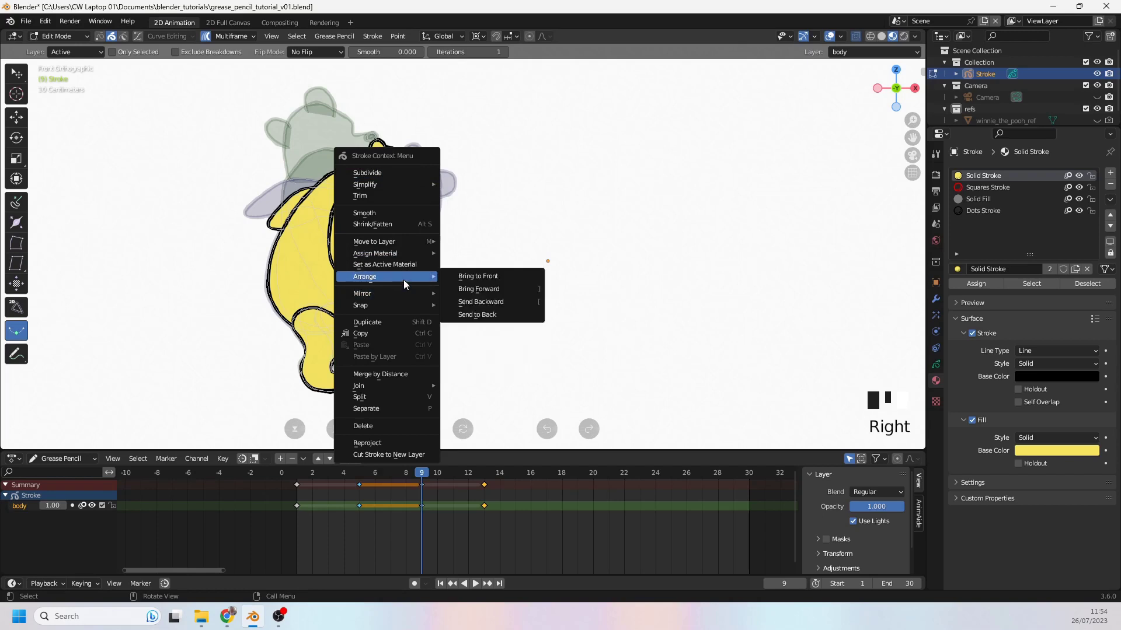
left_click(478, 316)
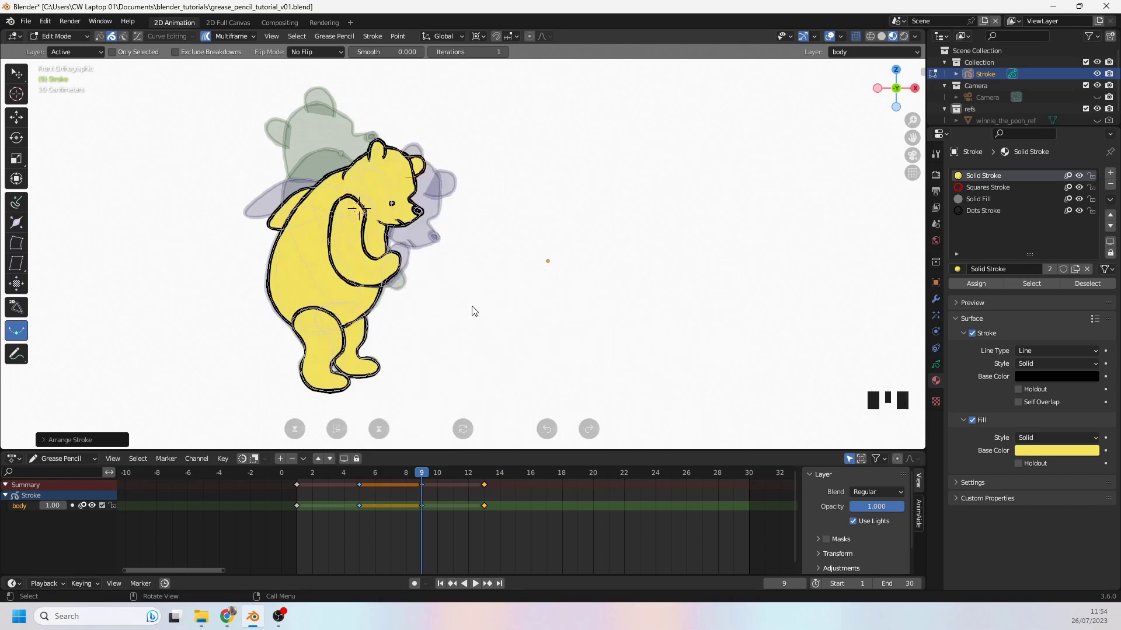
Step: Compare stroke order numbers on frames 13 and 9, then apply an arrangement offset of 2
left_click(484, 472)
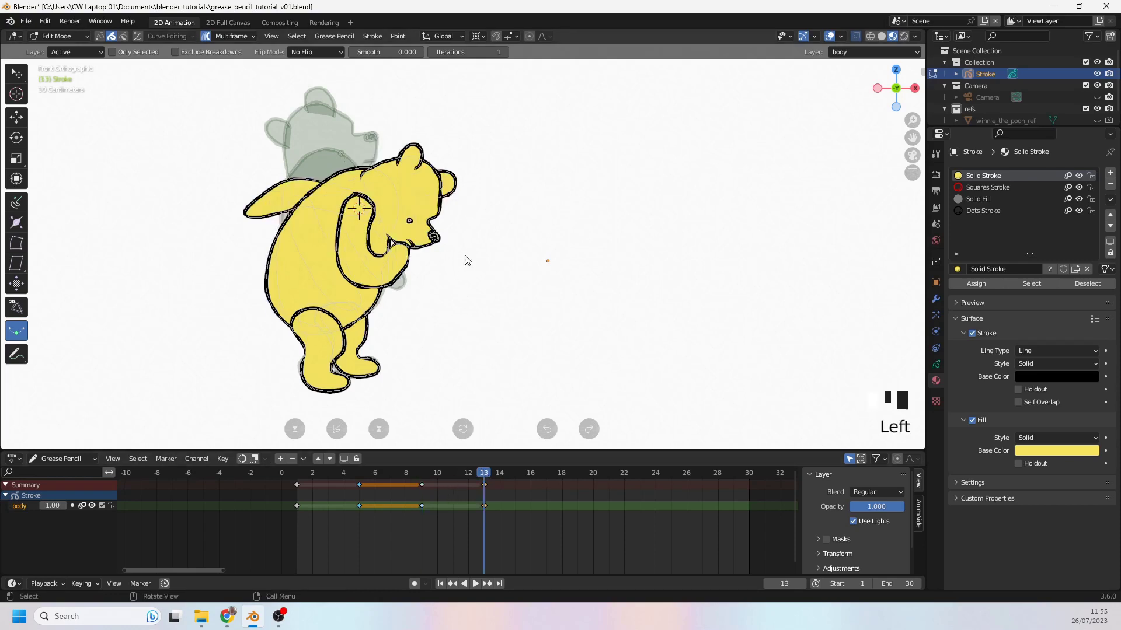
left_click(453, 189)
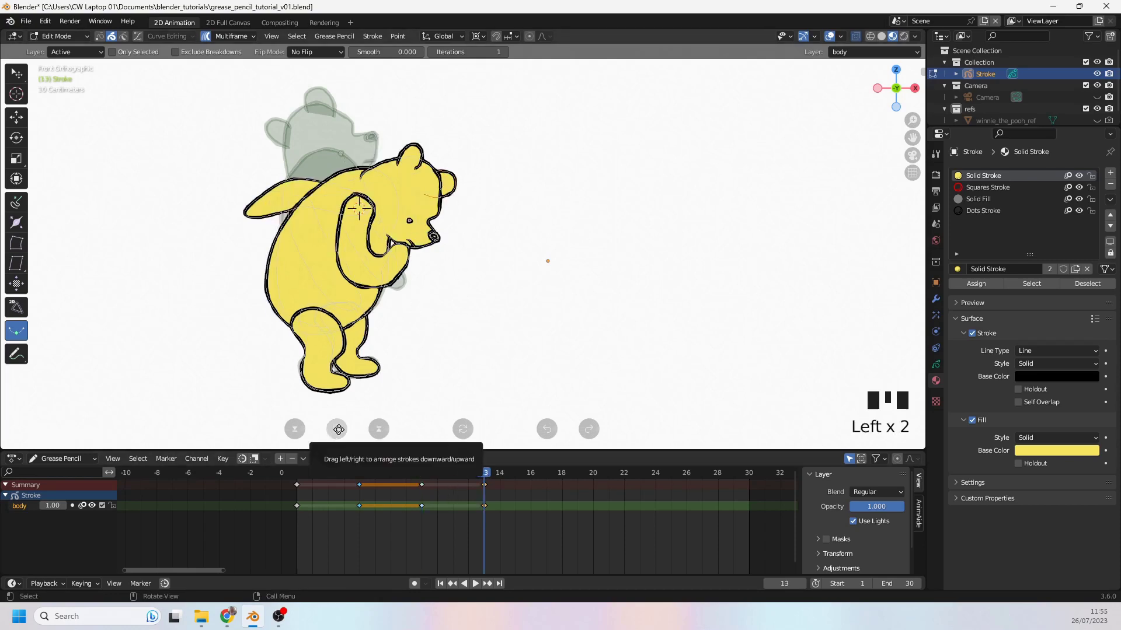
left_click(337, 430)
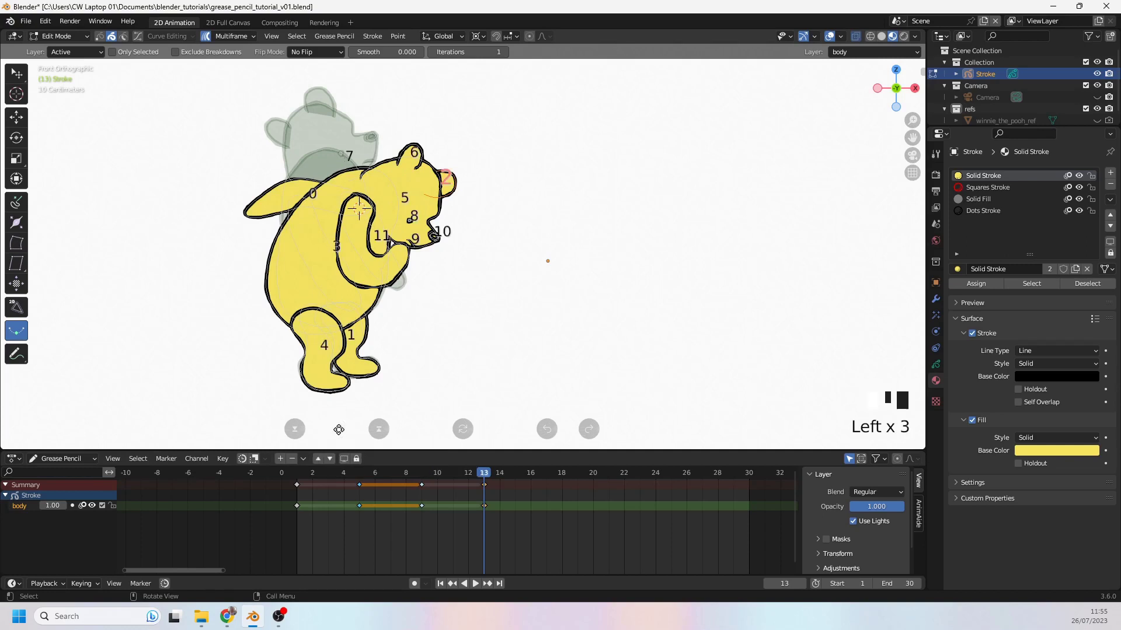
left_click(337, 431)
left_click(422, 472)
left_click(341, 427)
left_click(341, 426)
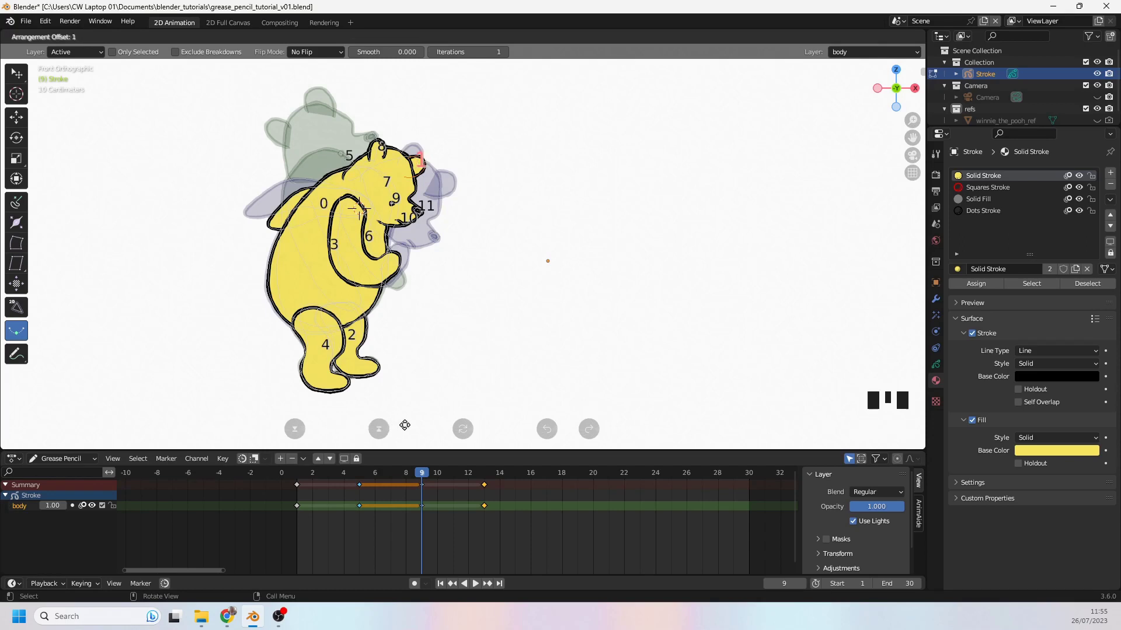
left_click_drag(407, 425, 461, 421)
left_click(452, 477)
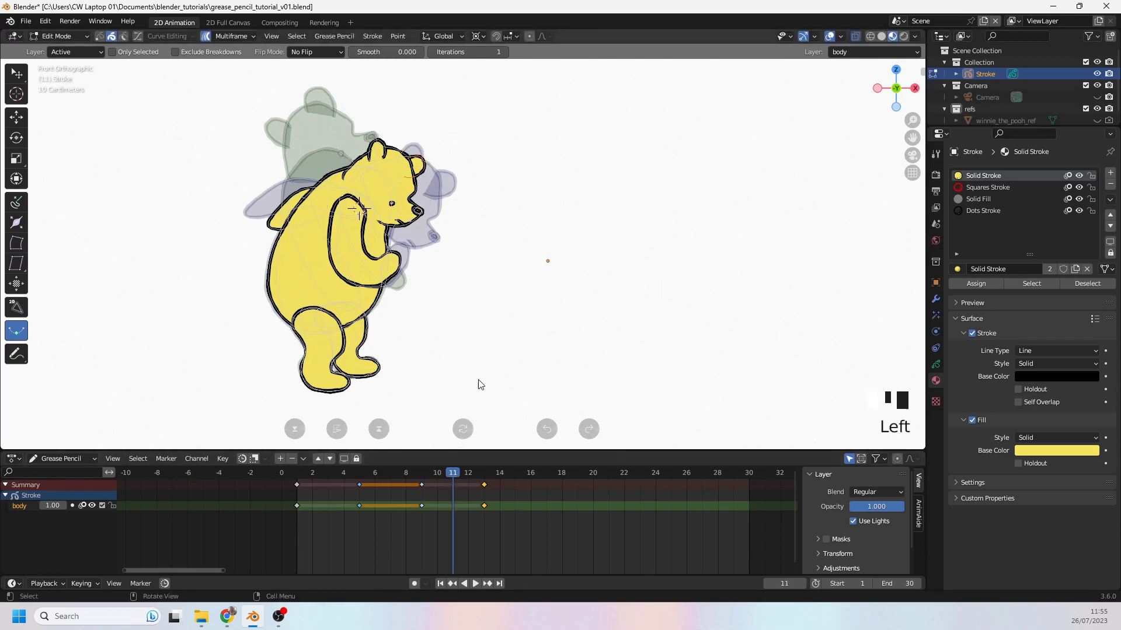
mouse_move(470, 143)
left_mouse_down()
mouse_move(560, 155)
mouse_move(612, 186)
left_mouse_up()
key("ctrl+z")
mouse_move(483, 240)
left_mouse_down()
mouse_move(528, 261)
mouse_move(625, 268)
mouse_move(455, 150)
mouse_move(505, 290)
left_mouse_up()
key("ctrl+z")
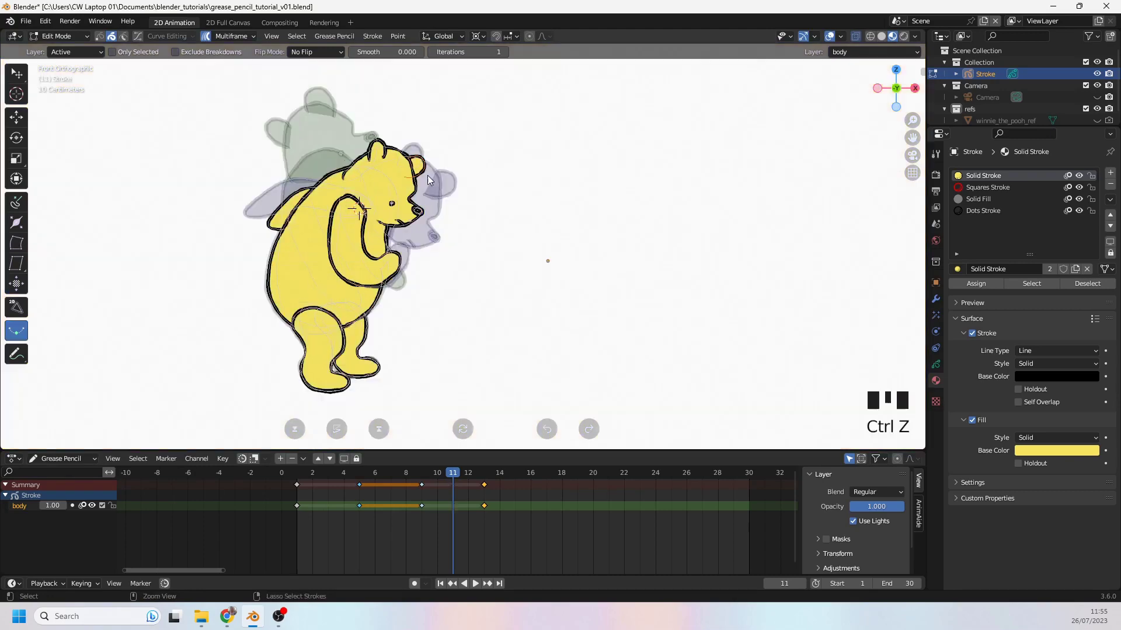
left_click(361, 161)
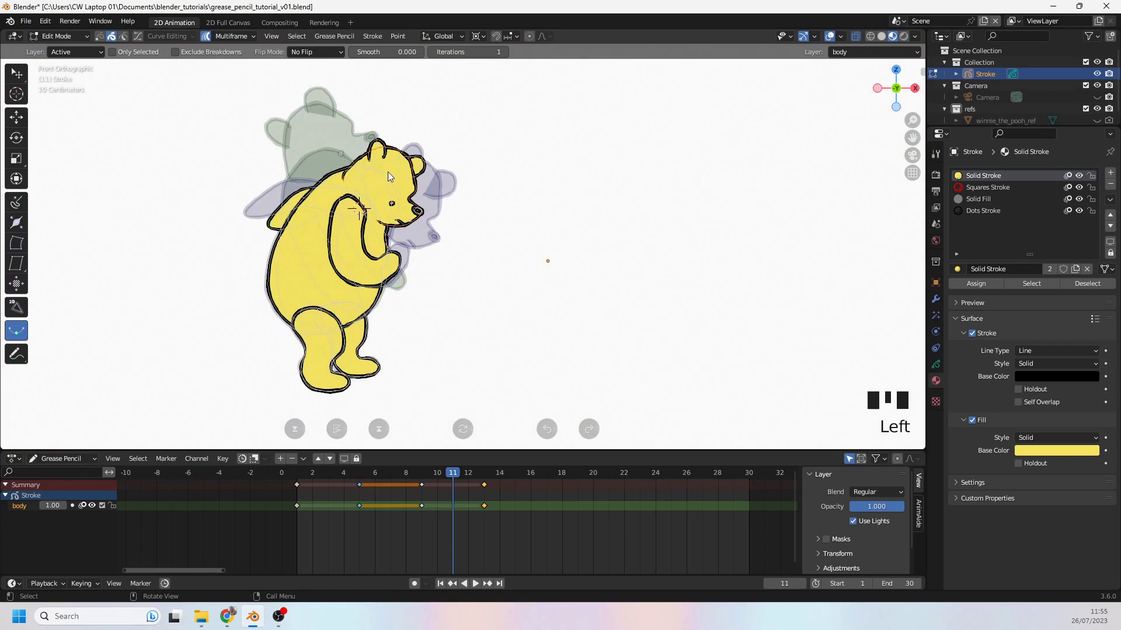
Step: Undo twice back to the earlier stroke order and check frame 9's stroke numbers
key("ctrl+z")
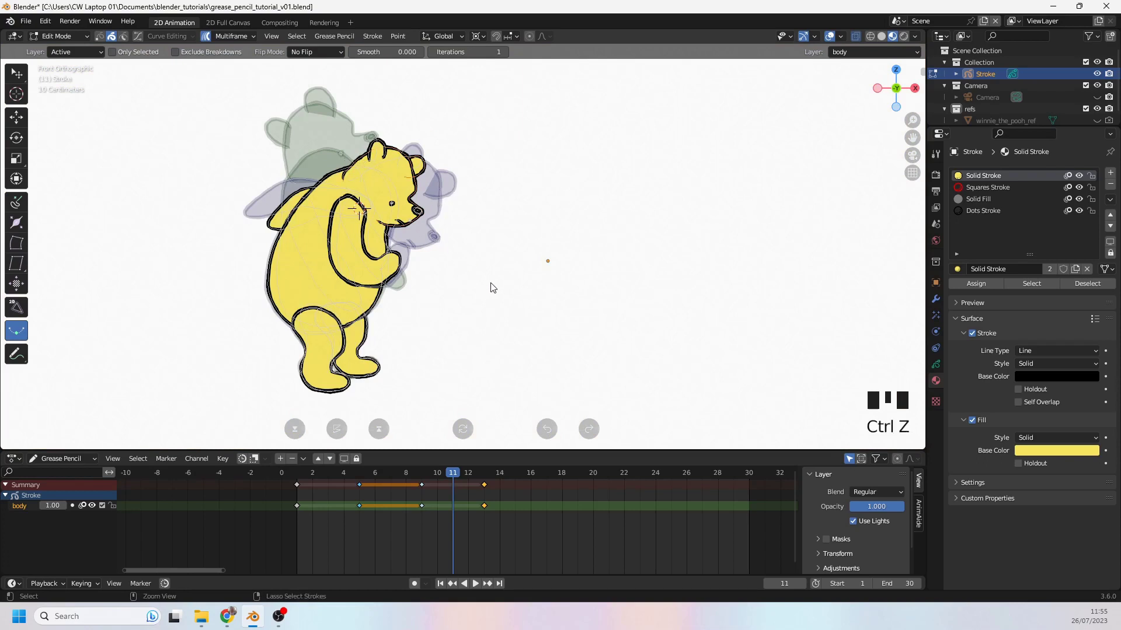
key("ctrl+z")
key("ctrl+z")
key("ctrl+z")
key("ctrl+z")
key("ctrl+z")
key("ctrl+z")
key("ctrl+z")
key("ctrl+z")
left_click(342, 426)
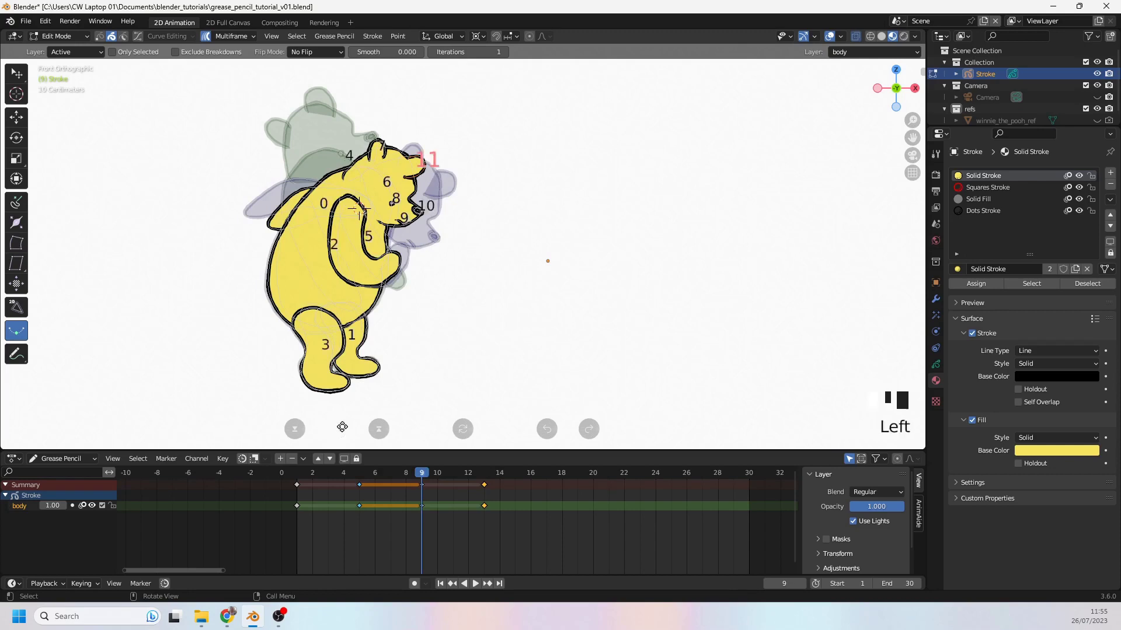
left_click(343, 427)
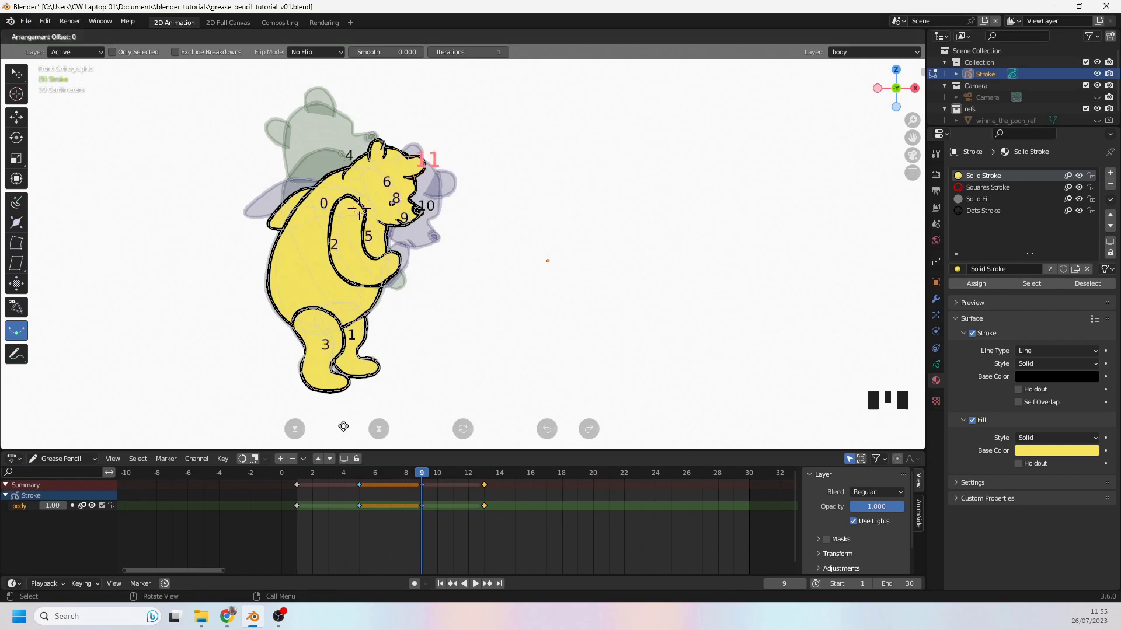
left_click(343, 427)
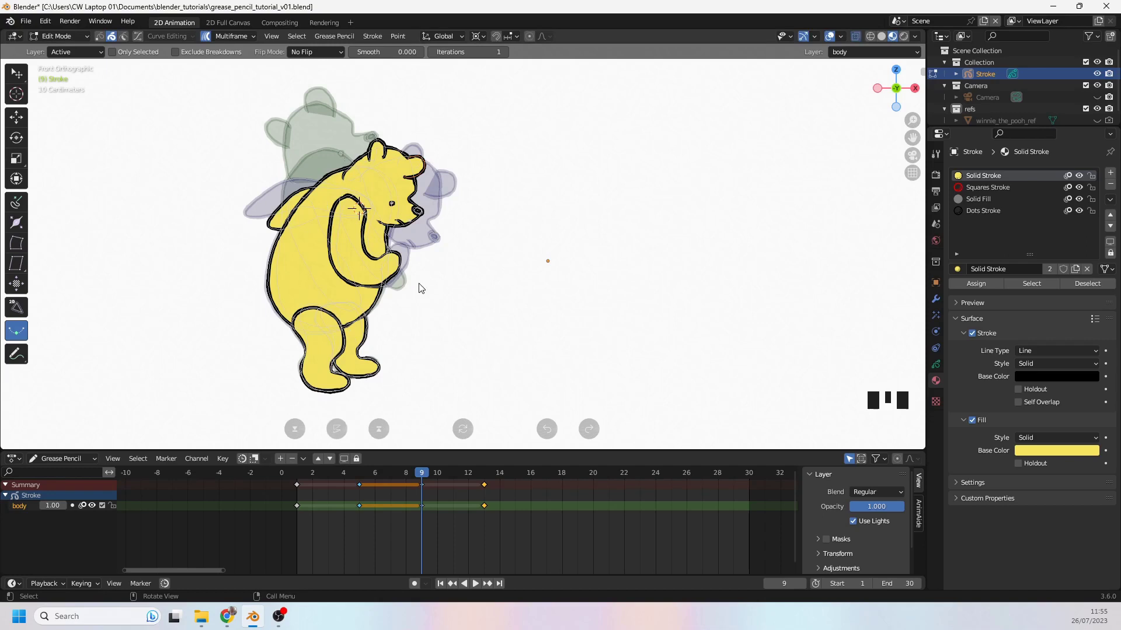
Step: Compare frame 13's stroke order, then move frame 9's head stroke down with offset -4
left_click(453, 181)
left_click(446, 202)
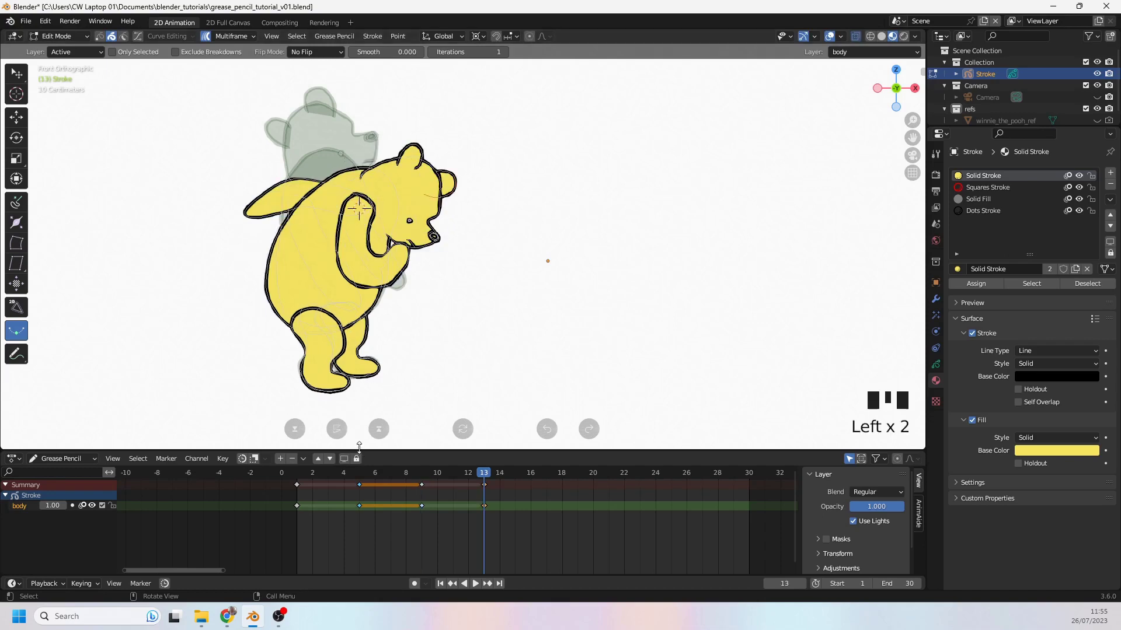
left_click(334, 430)
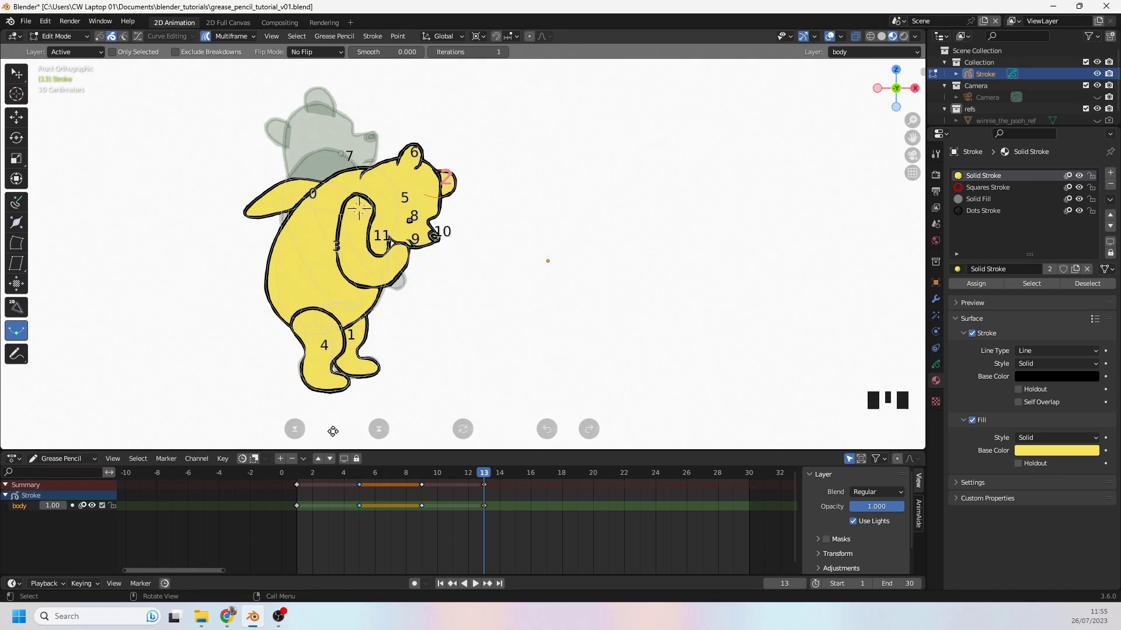
left_click(437, 227)
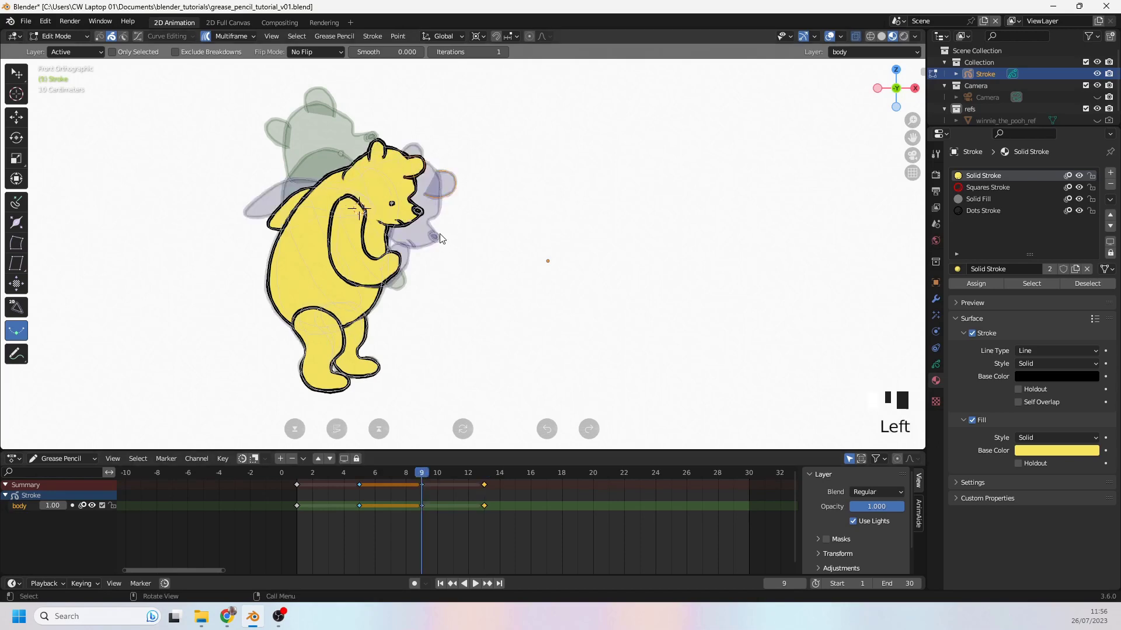
left_click(339, 430)
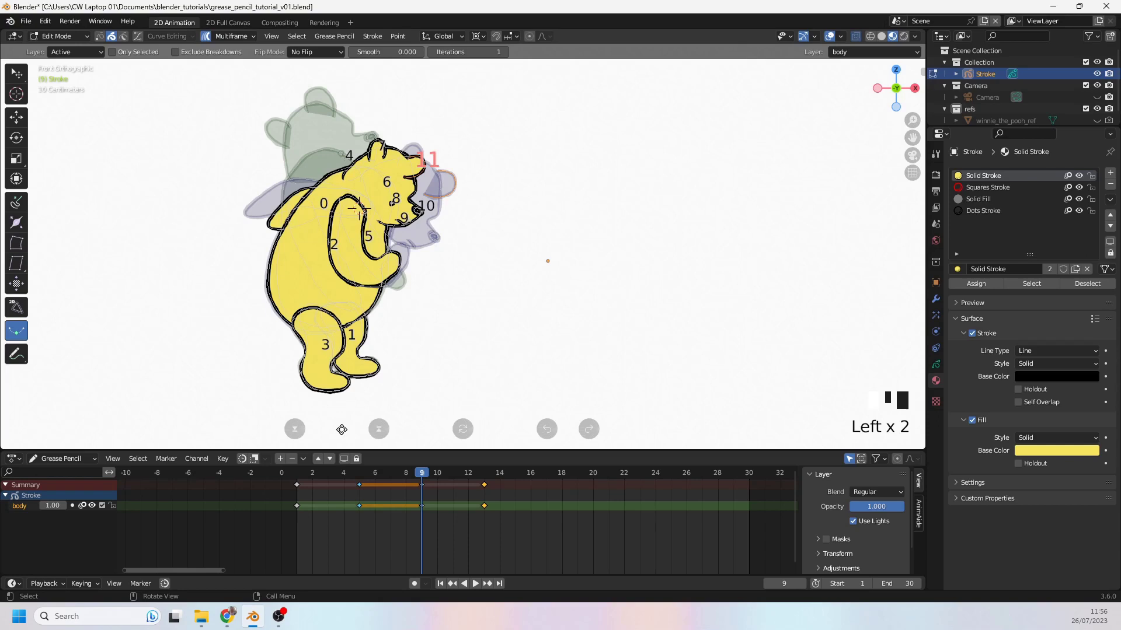
left_click(341, 429)
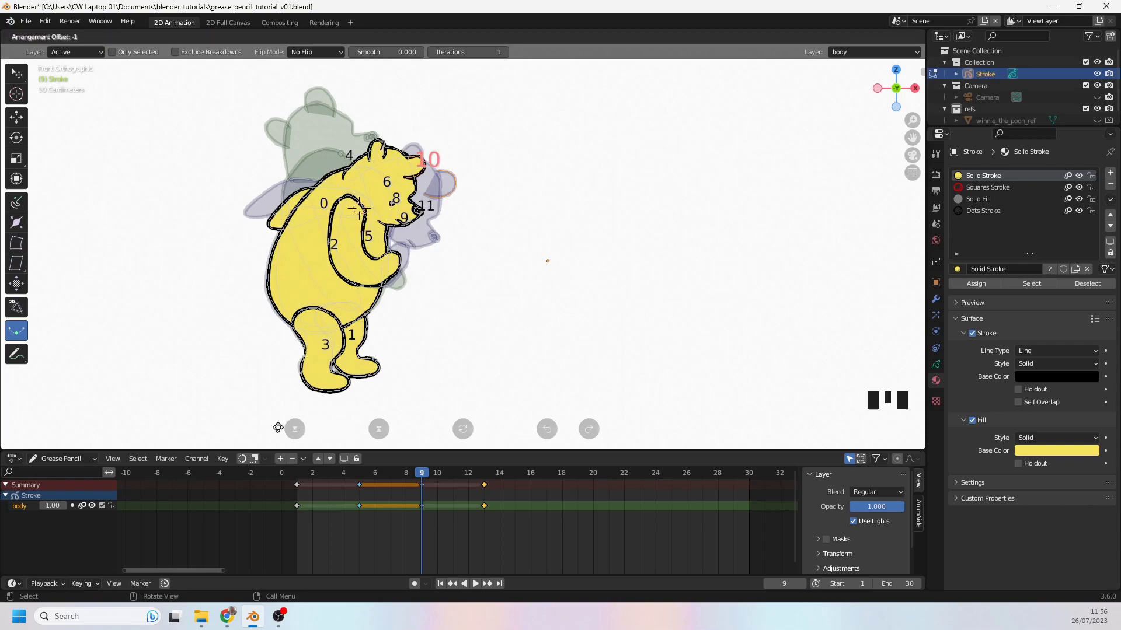
left_click_drag(275, 428, 1, 386)
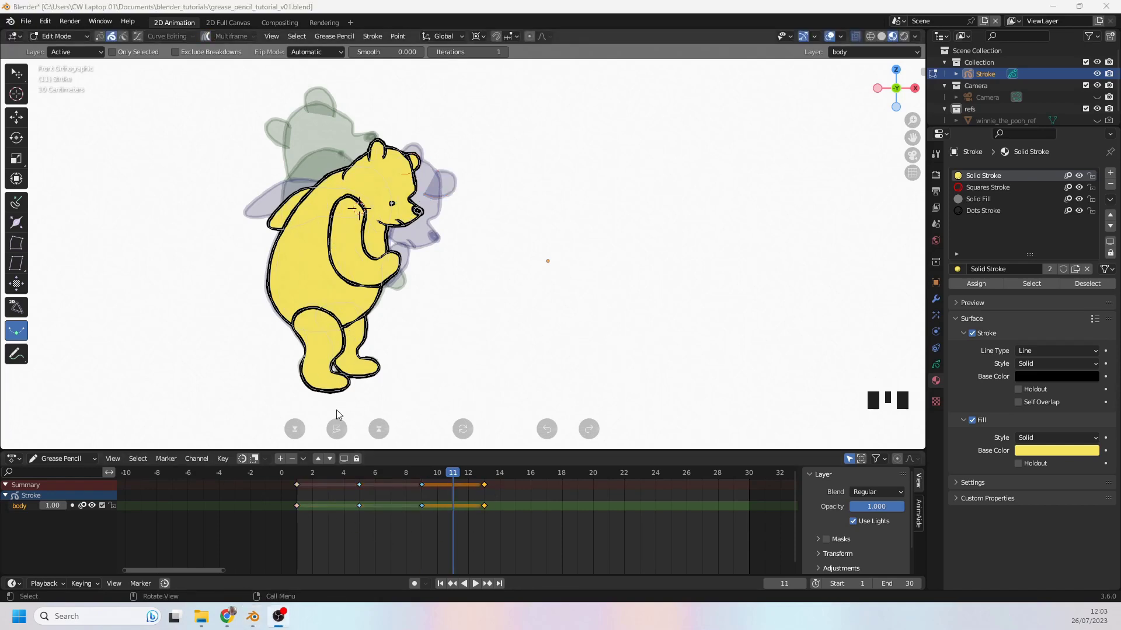
Step: Leave the arm stroke's order unchanged at offset 0, then interpolate frame 11 at about 105%
mouse_move(336, 421)
left_mouse_down()
mouse_move(490, 415)
mouse_move(329, 420)
mouse_move(463, 420)
mouse_move(393, 423)
left_mouse_up()
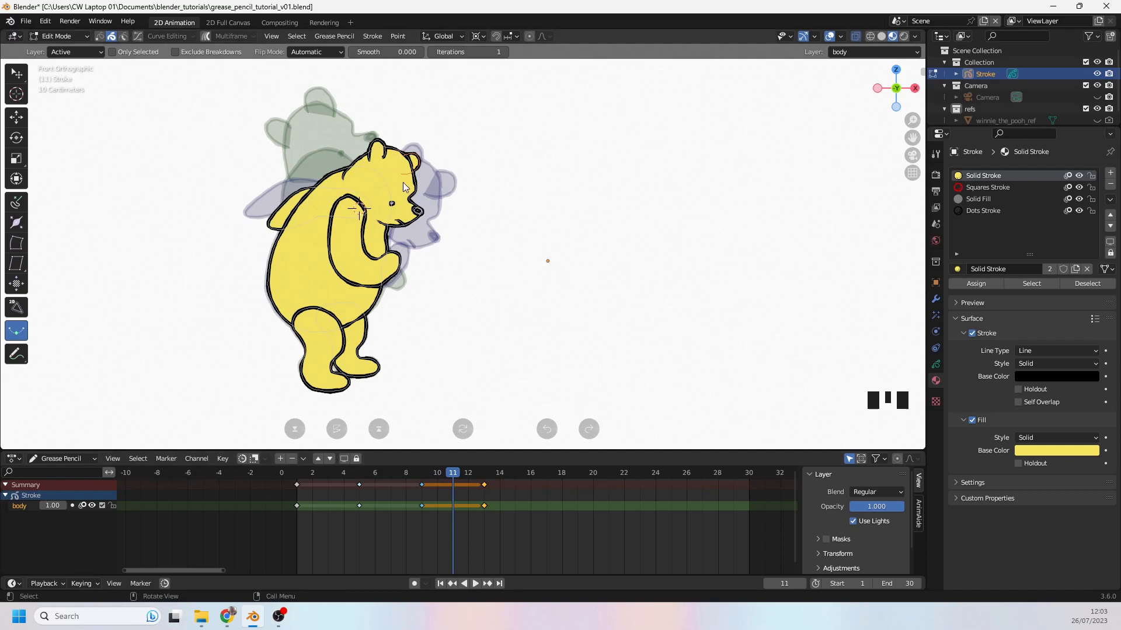
key("Left")
key("Left")
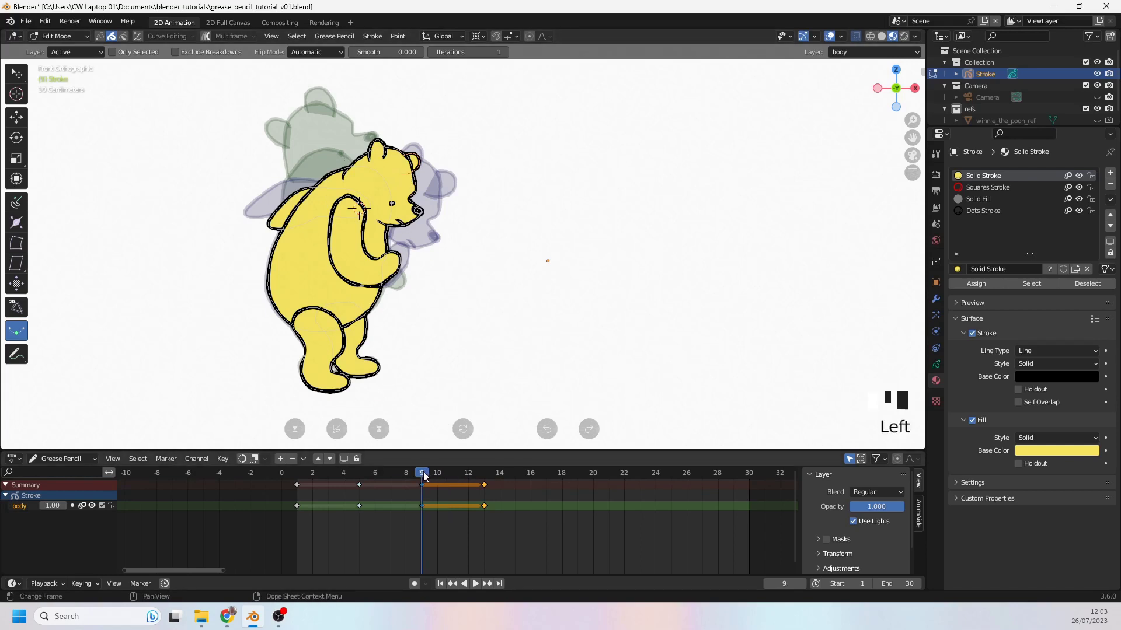
mouse_move(460, 468)
left_mouse_down()
mouse_move(485, 468)
mouse_move(472, 473)
left_mouse_up()
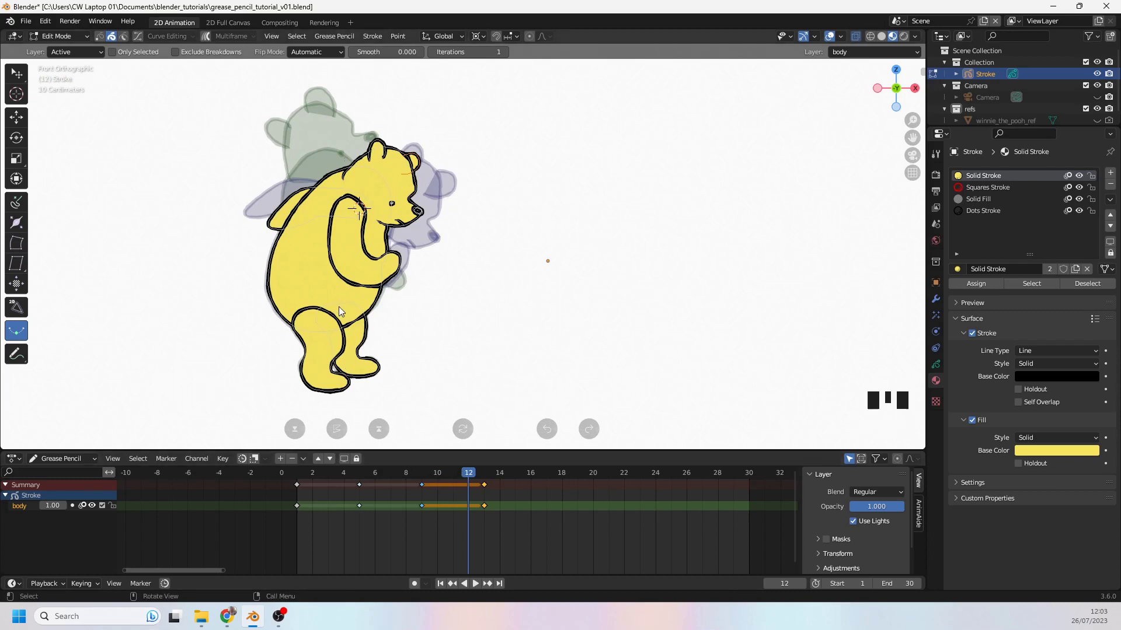
left_click(353, 324)
left_click(338, 429)
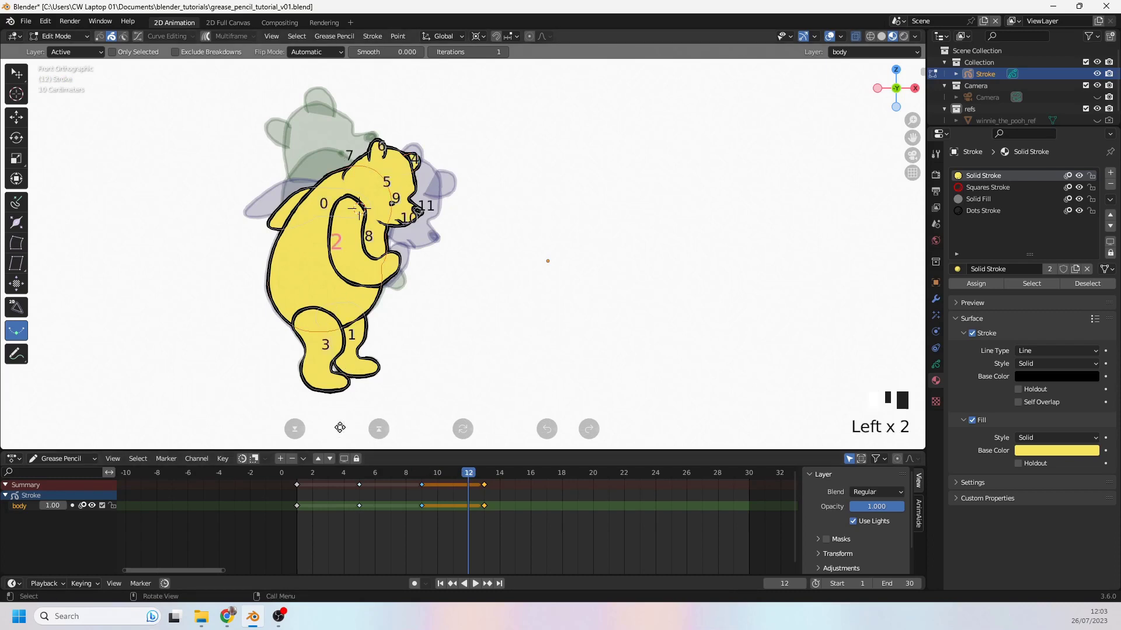
left_click(339, 427)
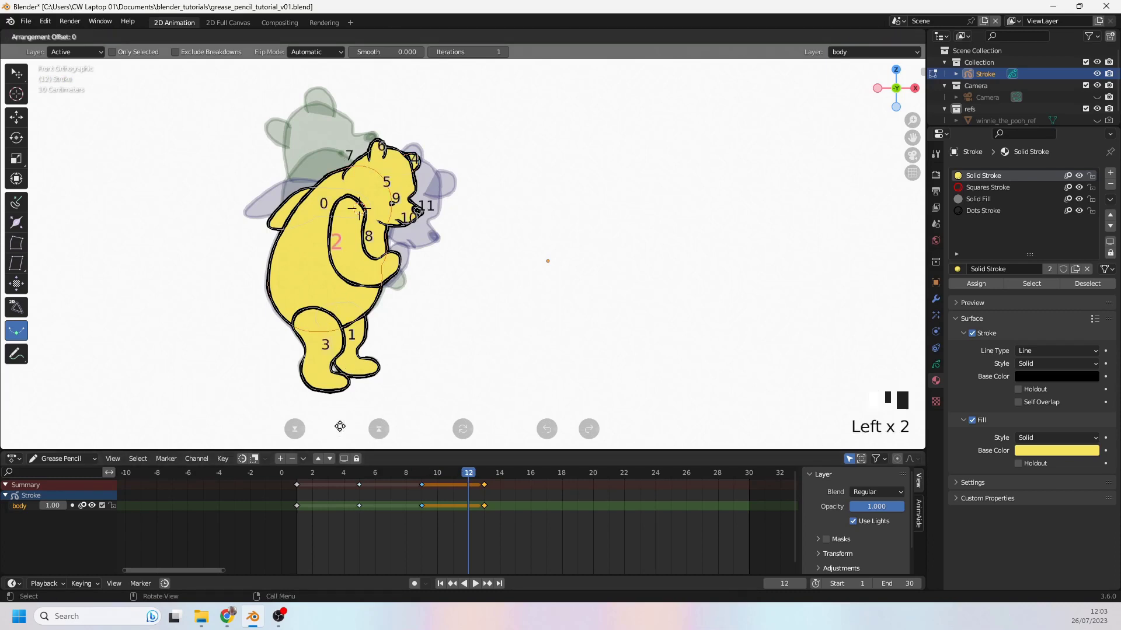
left_click(340, 426)
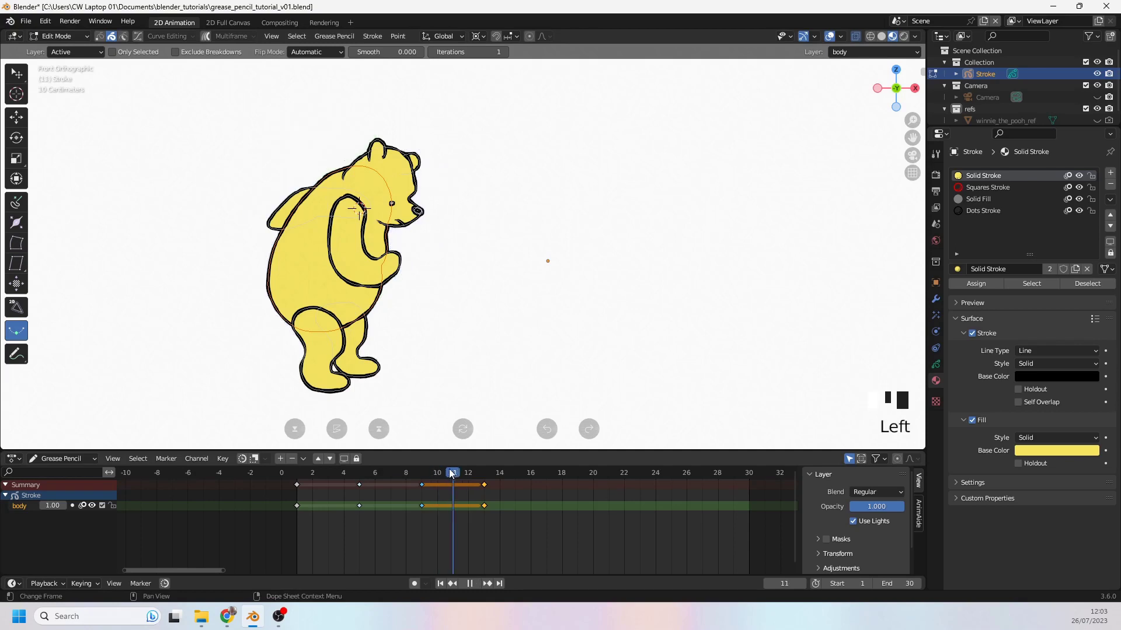
mouse_move(430, 340)
left_mouse_down()
mouse_move(618, 325)
mouse_move(409, 341)
mouse_move(580, 297)
mouse_move(603, 303)
mouse_move(514, 321)
mouse_move(655, 300)
left_mouse_up()
Step: Flip between keyframes 1, 5, 9 and 13 to compare Pooh's poses
left_click(484, 473)
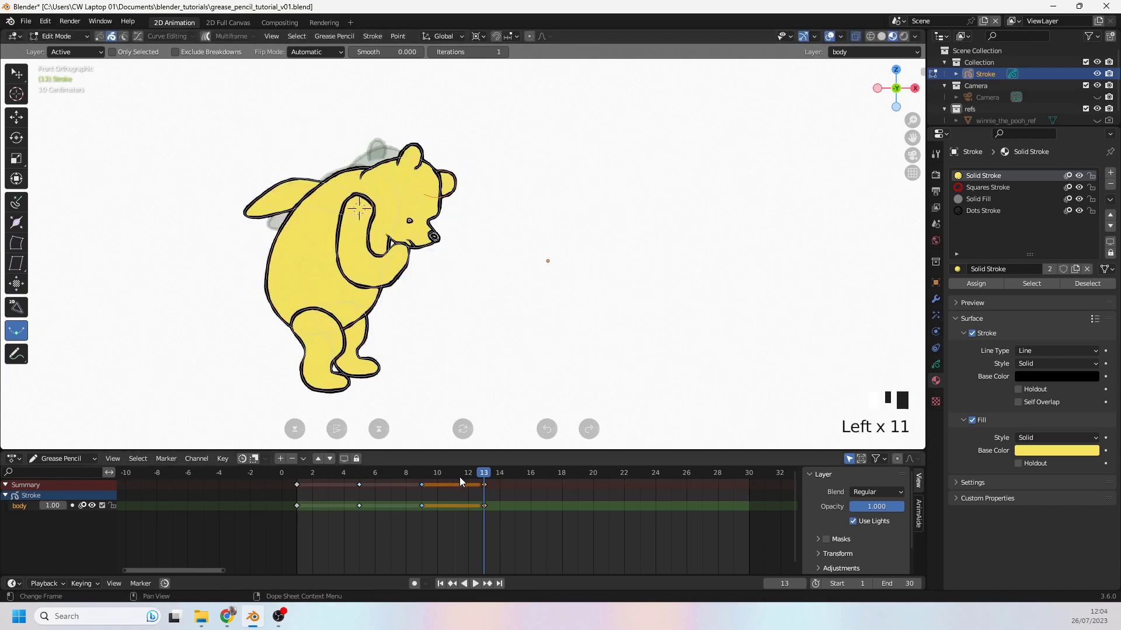
left_click(422, 487)
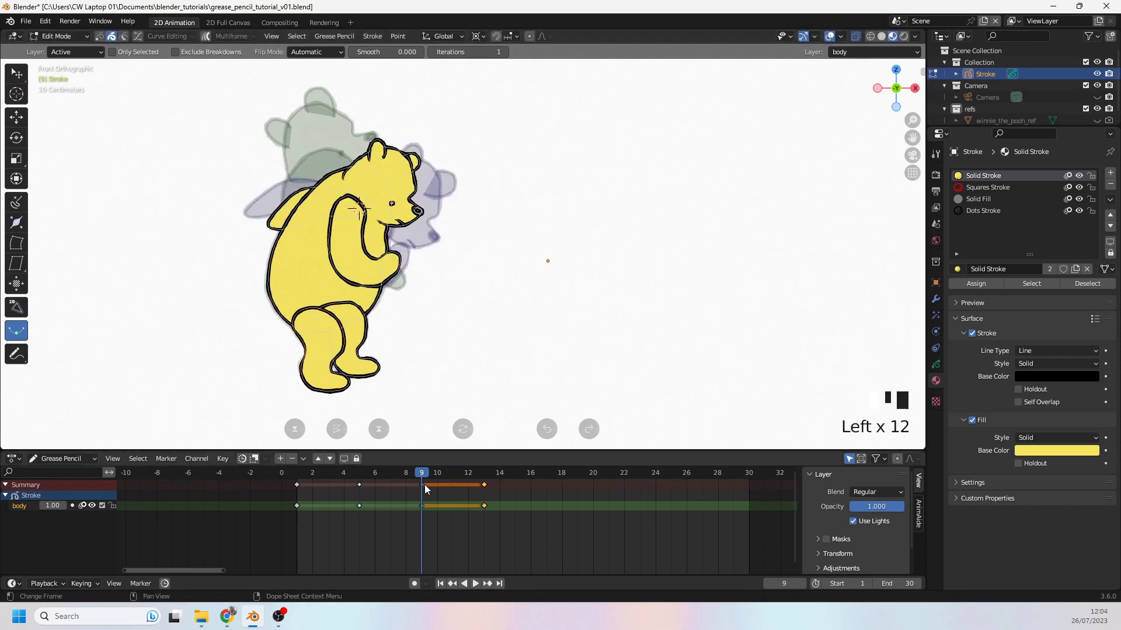
left_click(359, 475)
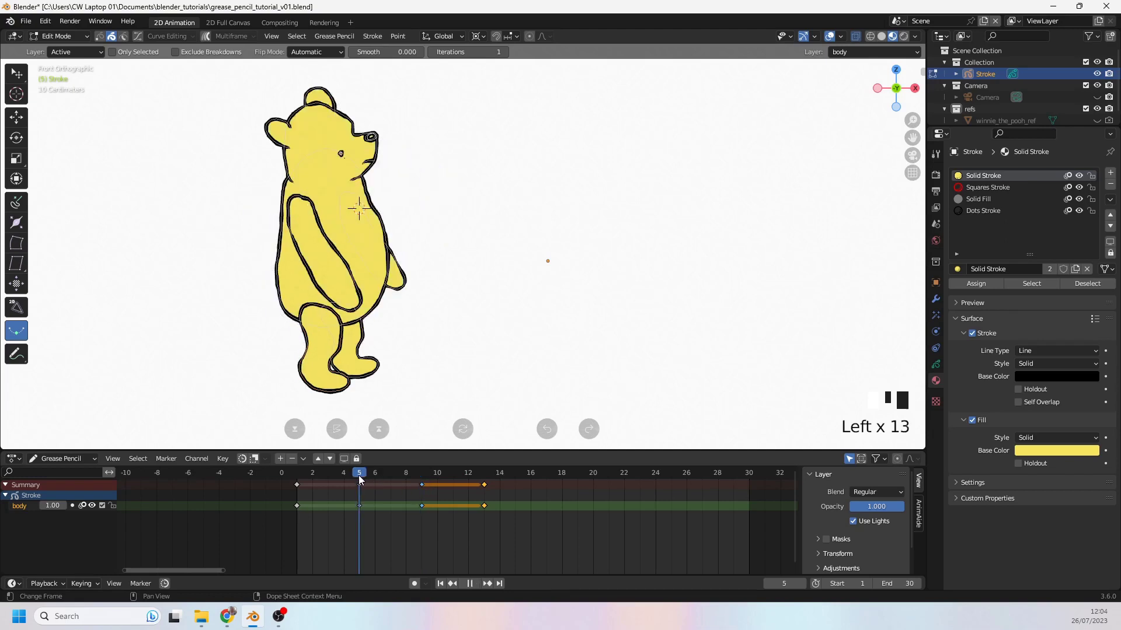
left_click(304, 481)
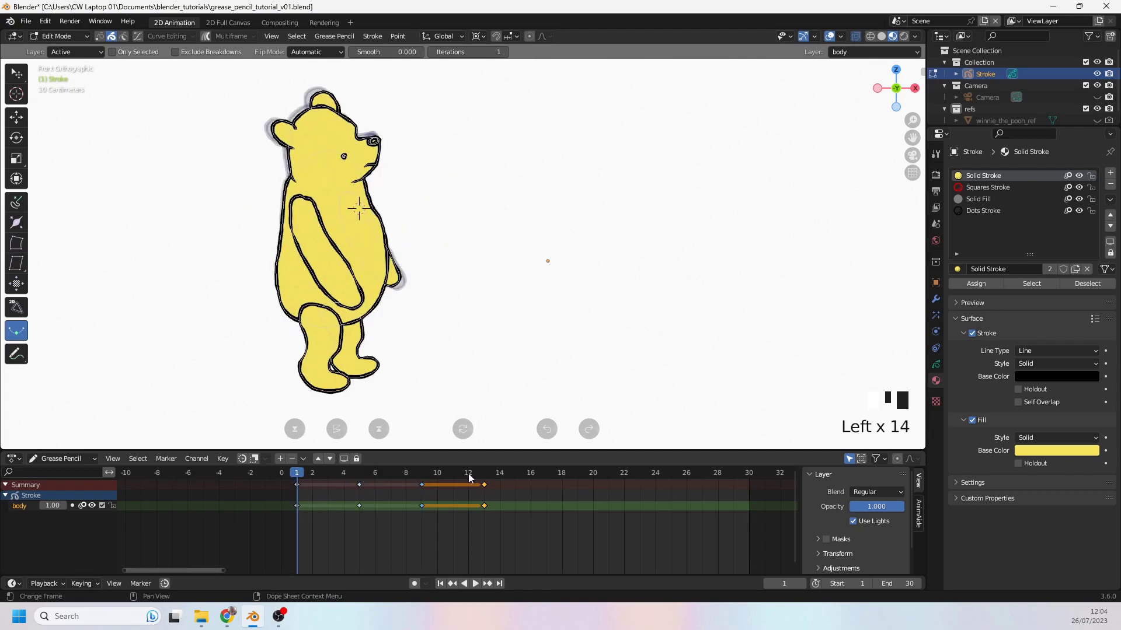
left_click(418, 473)
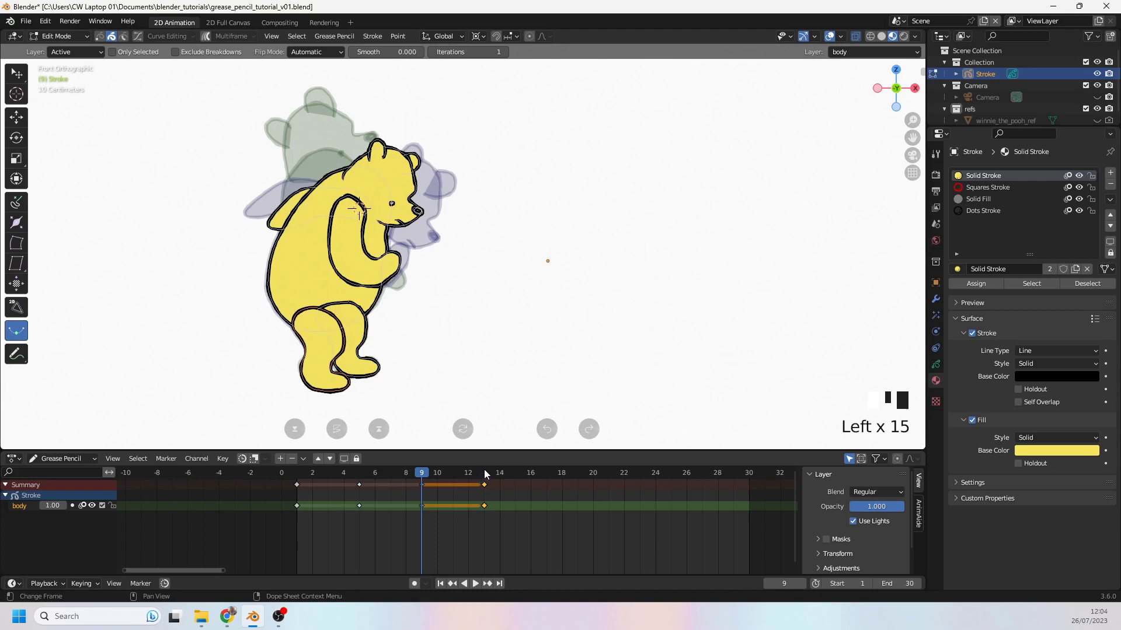
left_click(484, 473)
left_click(424, 473)
left_click(359, 473)
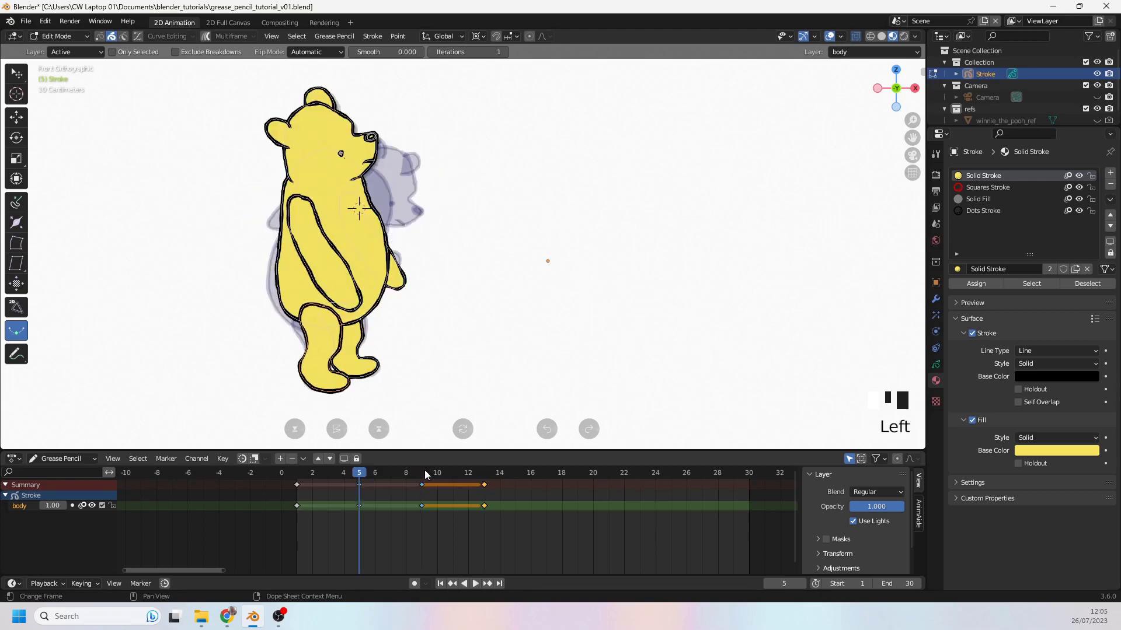
Step: Compare the stroke order numbers on frames 5 and 9
left_click(338, 431)
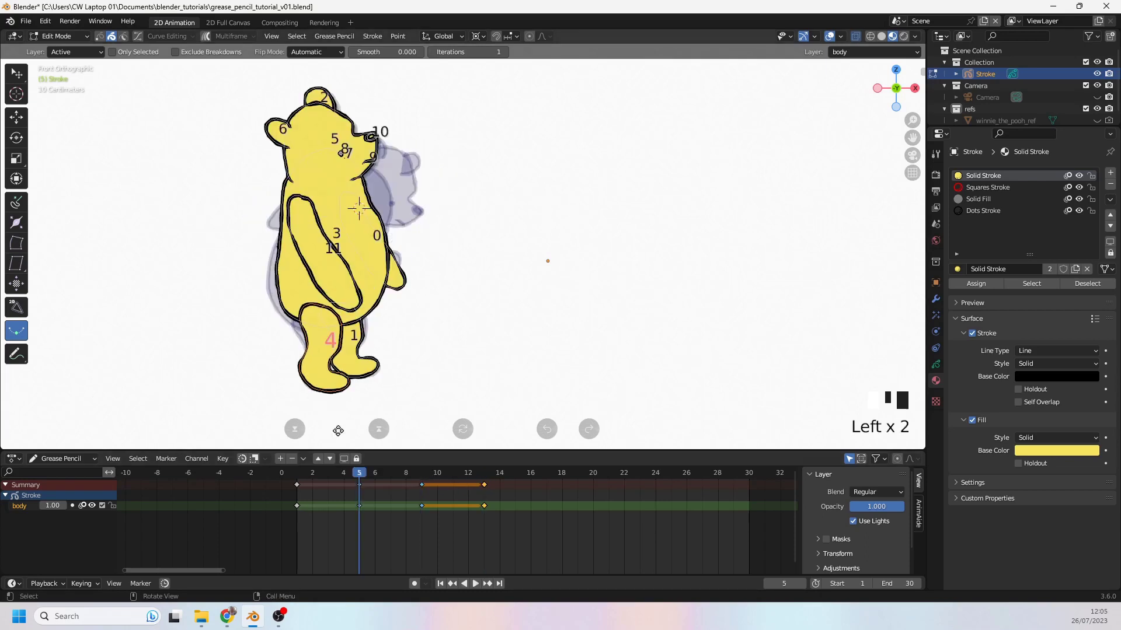
left_click(421, 473)
left_click(338, 430)
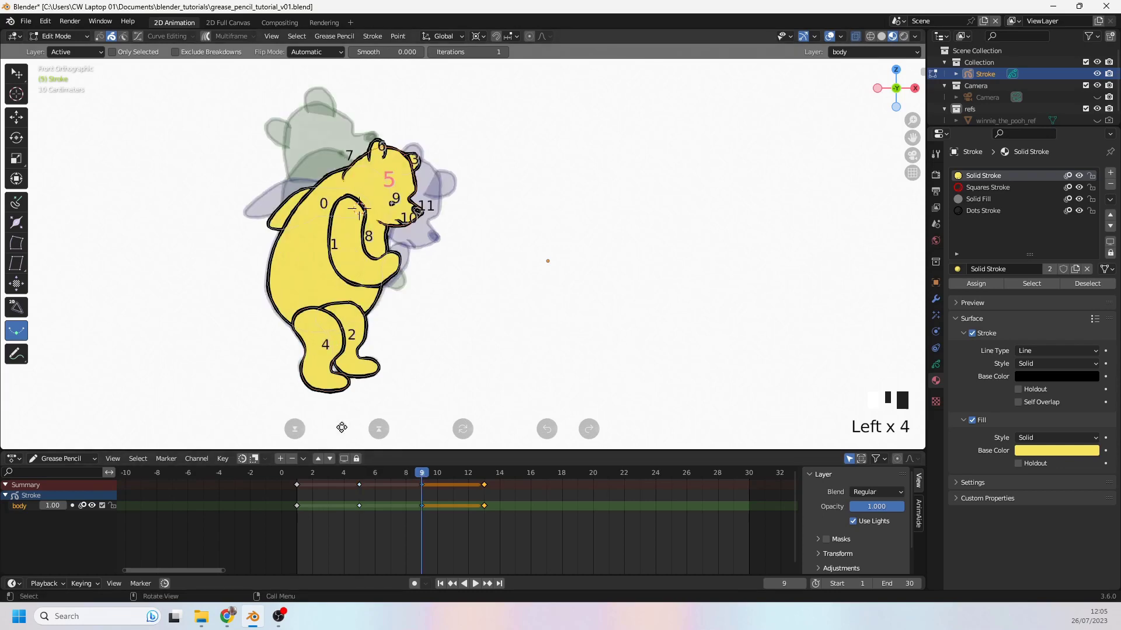
left_click(338, 429)
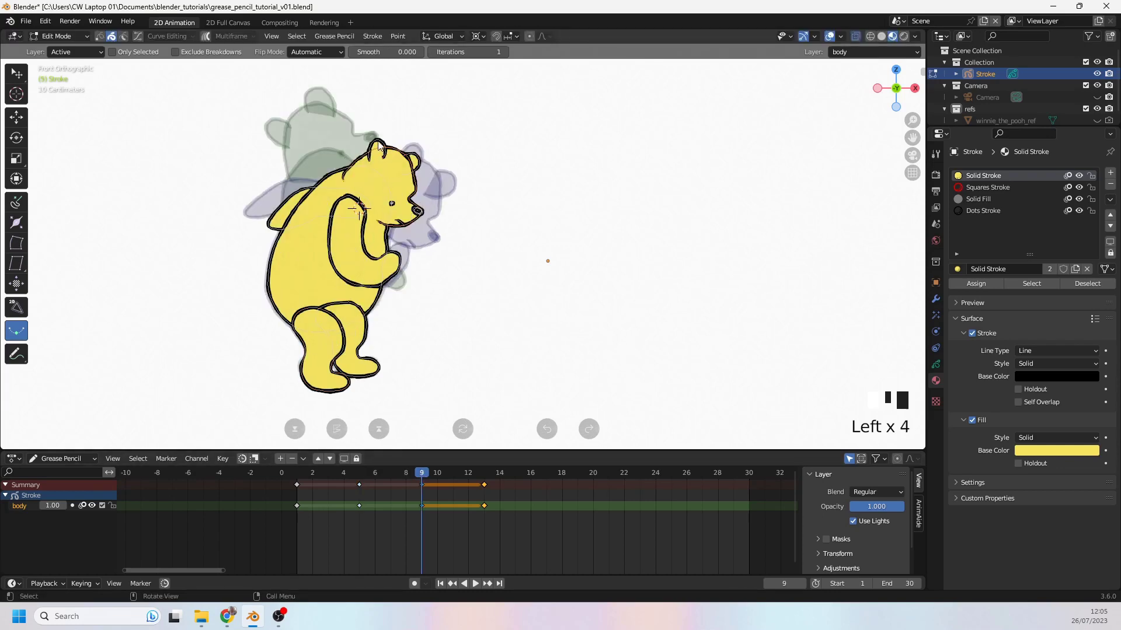
left_click(337, 429)
left_click(359, 473)
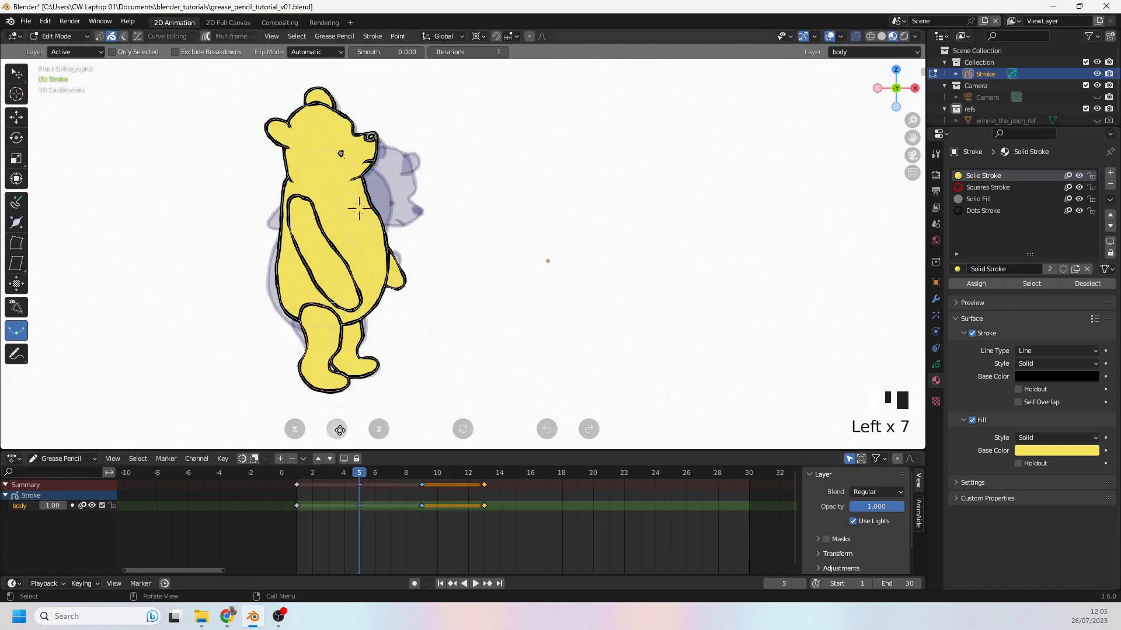
left_click(340, 430)
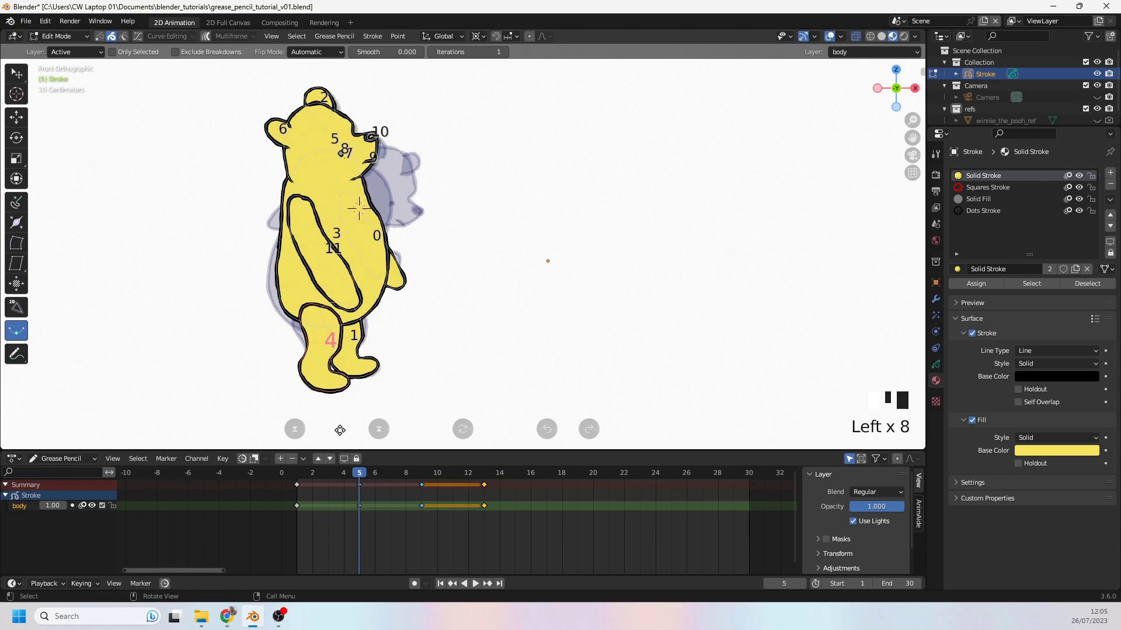
left_click(419, 474)
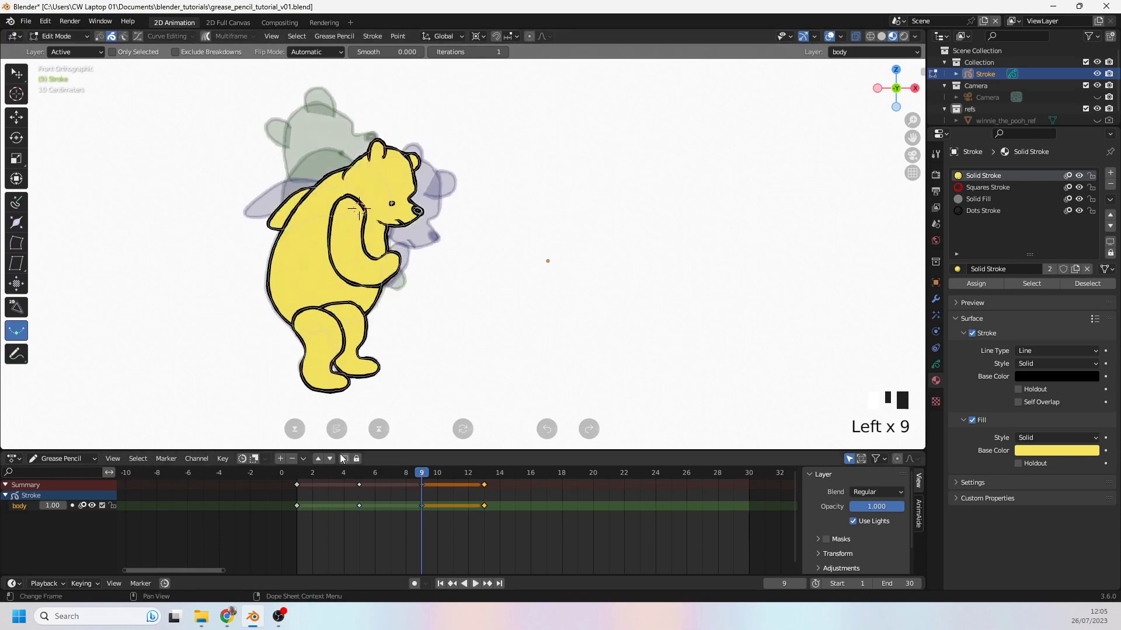
Step: Recheck frame 5, then move frame 9's leg stroke one place lower with offset -1
left_click(337, 430)
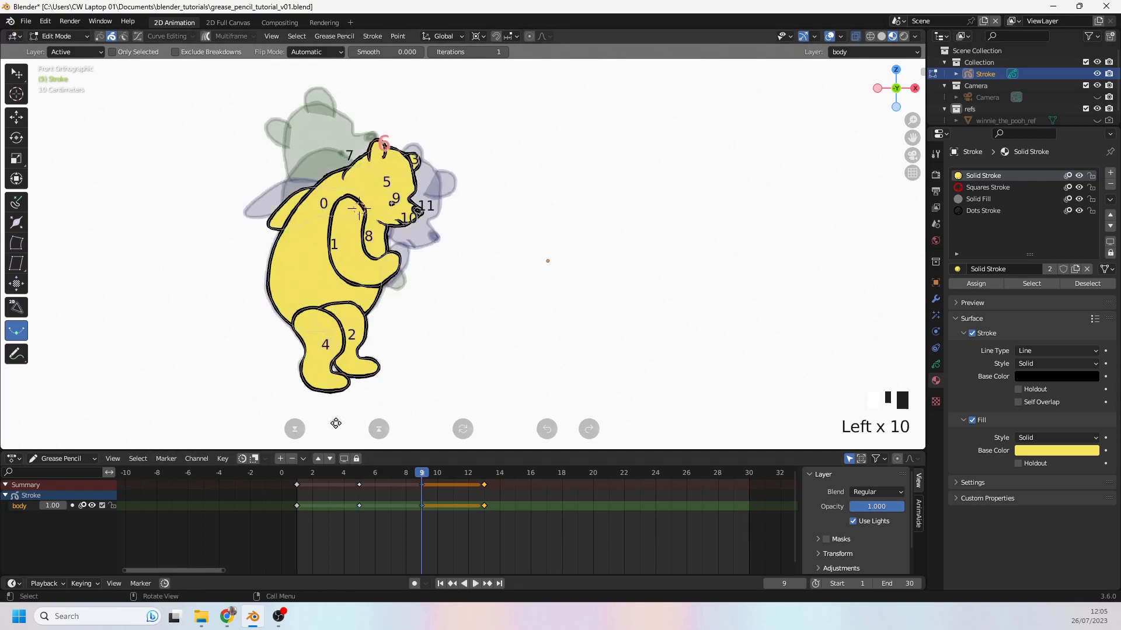
left_click(417, 161)
left_click(339, 424)
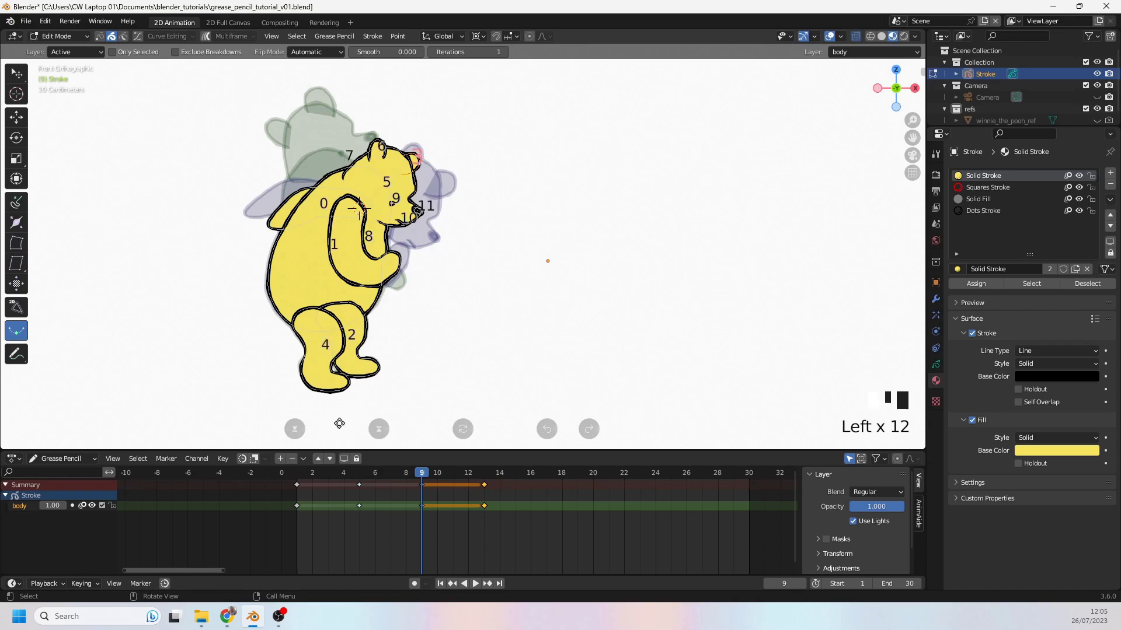
left_click(370, 379)
left_click(336, 430)
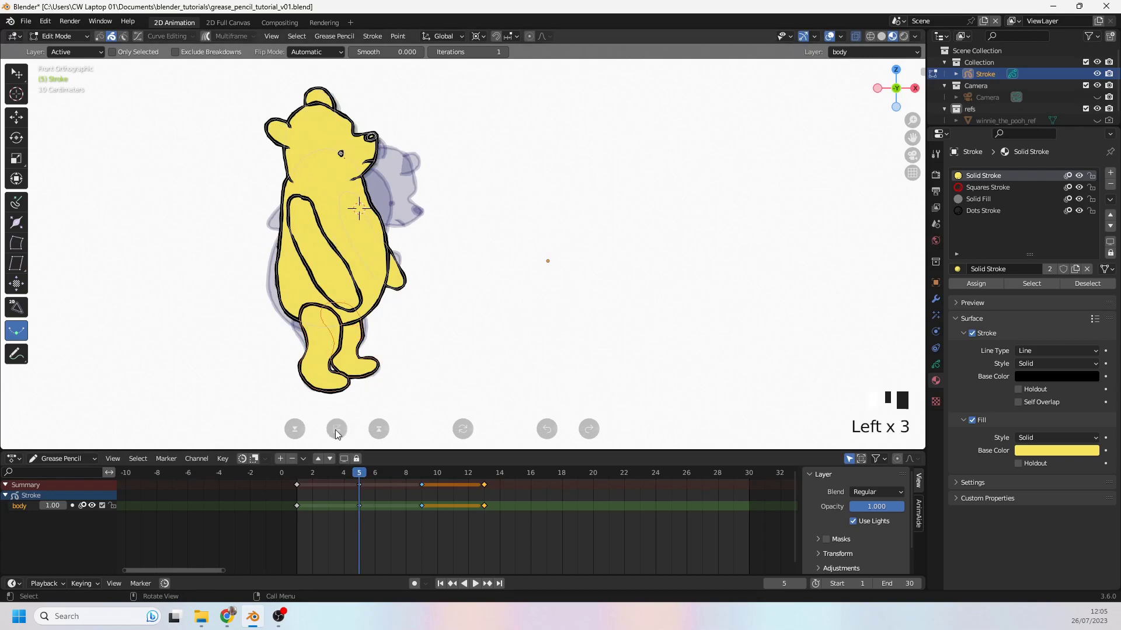
left_click(419, 474)
left_click(359, 412)
left_click(336, 430)
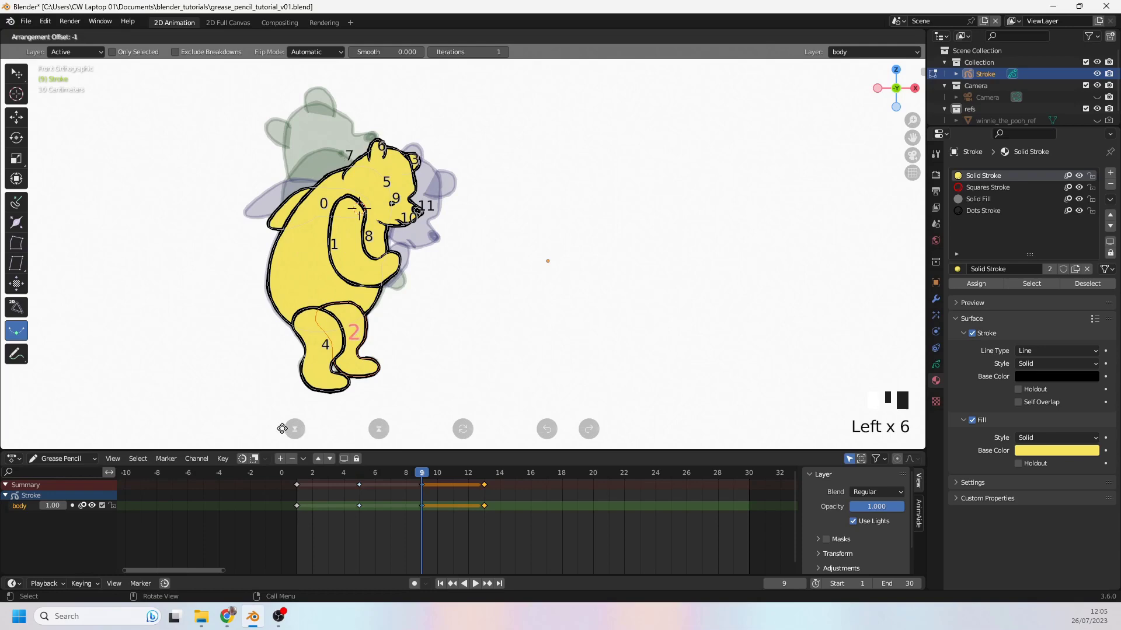
Step: Step frame 9's selected stroke further through the stroke order, comparing with frame 5
left_click(362, 471)
left_click(336, 429)
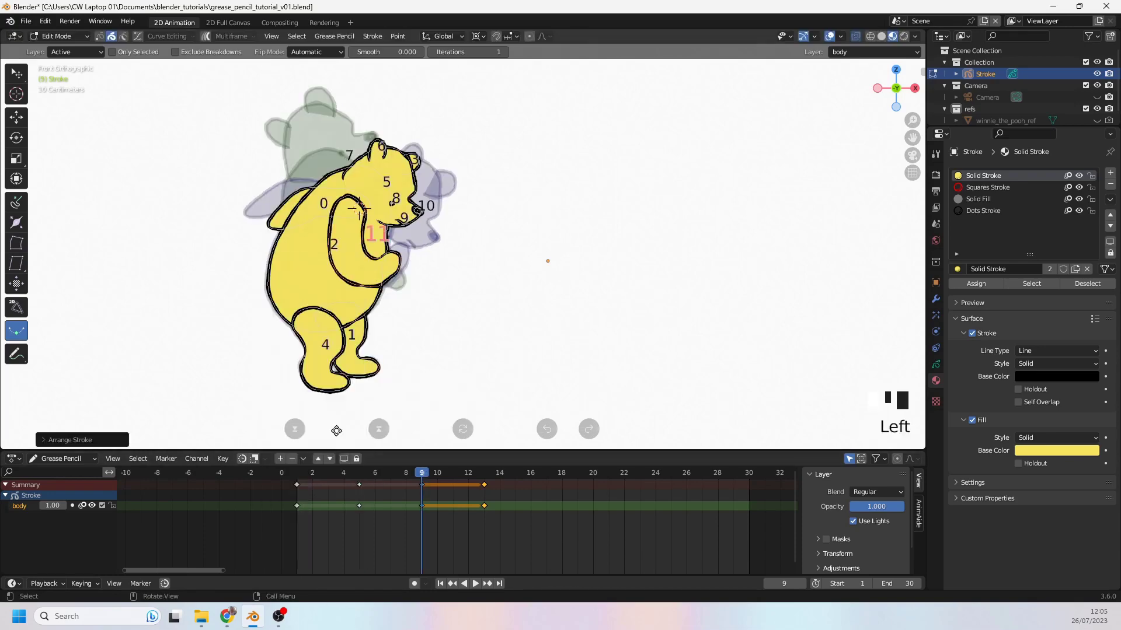
left_click(336, 429)
left_click(336, 429)
left_click(336, 428)
Step: Zoom in on Pooh's head, delete the stray stroke, and select the eye stroke on frame 1
middle_click_drag(358, 180, 455, 232, "shift")
scroll(455, 231, "up", 6)
key("shift+Left")
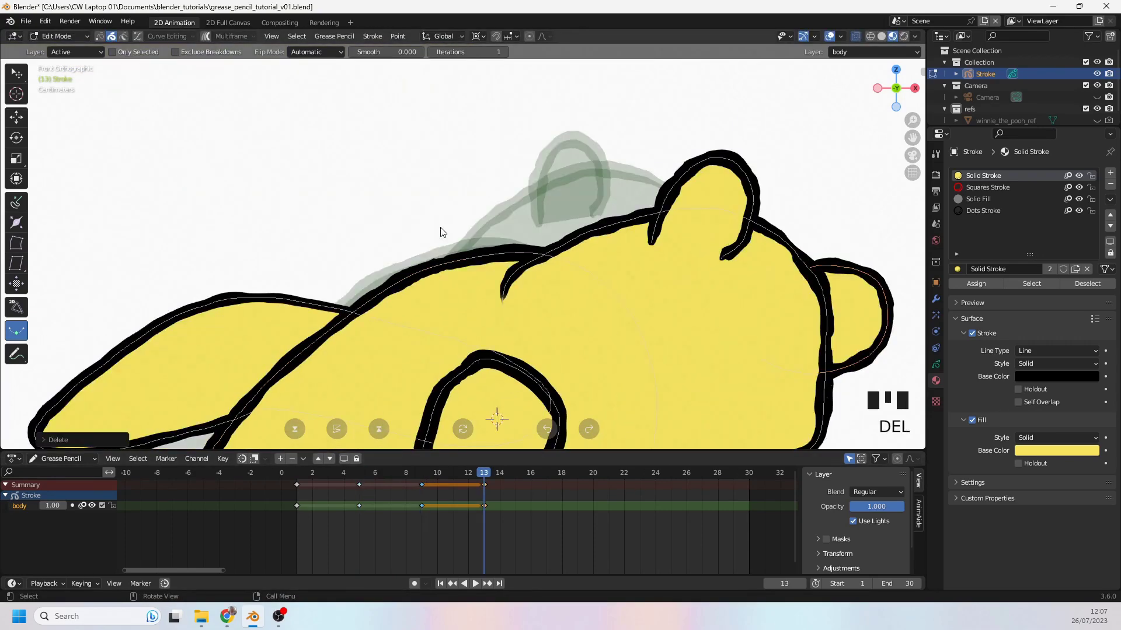
left_click(437, 214)
left_click(451, 213)
key("g")
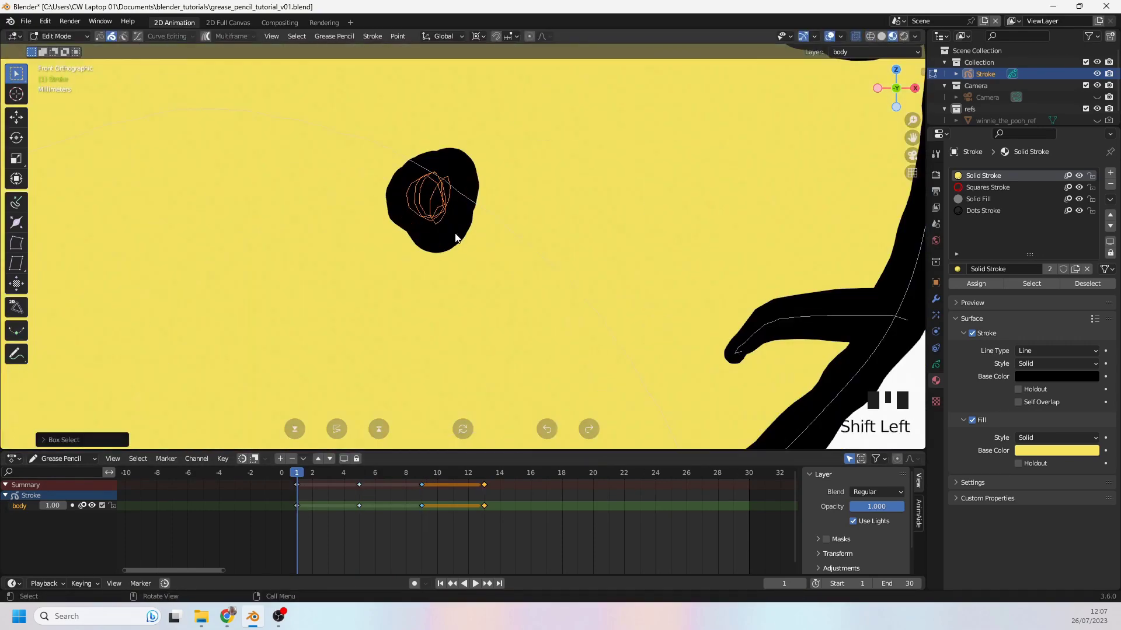
left_click(301, 276)
scroll(340, 426, "up", 2)
Step: Shift frame 9's selected stroke several more places in the stroke order
left_click(340, 427)
left_click(340, 426)
left_click(339, 426)
left_click(339, 427)
left_click(340, 426)
left_click(340, 426)
left_click(340, 423)
left_click(341, 421)
left_click(341, 420)
left_click(340, 420)
left_click(341, 420)
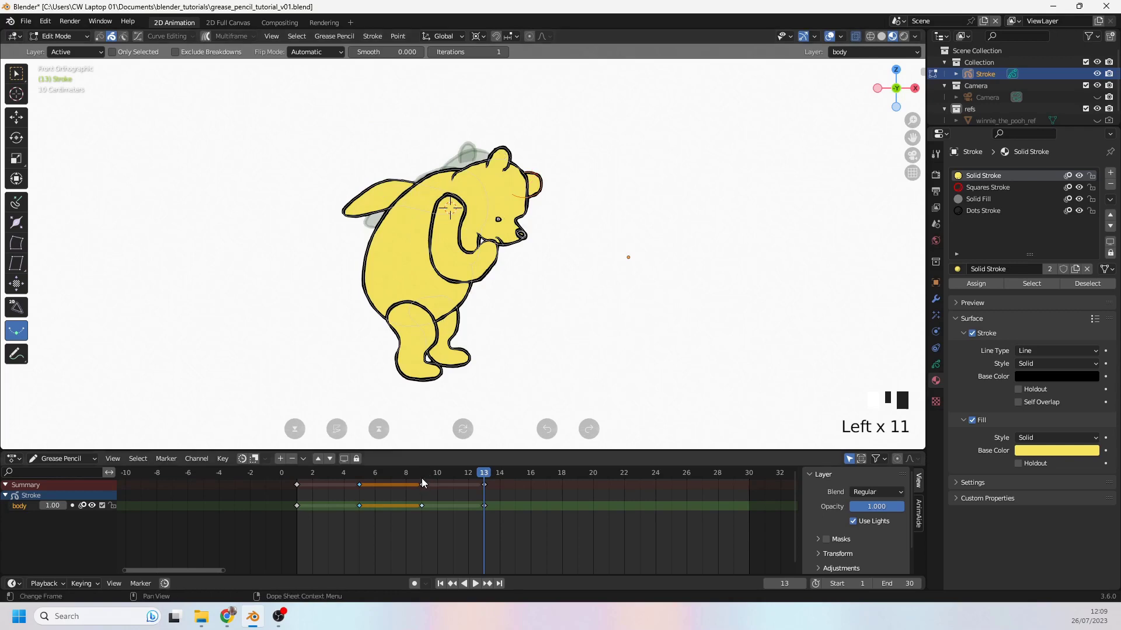
Step: Compare the stroke order numbers on frames 9 and 13
left_click(345, 425)
left_click(344, 424)
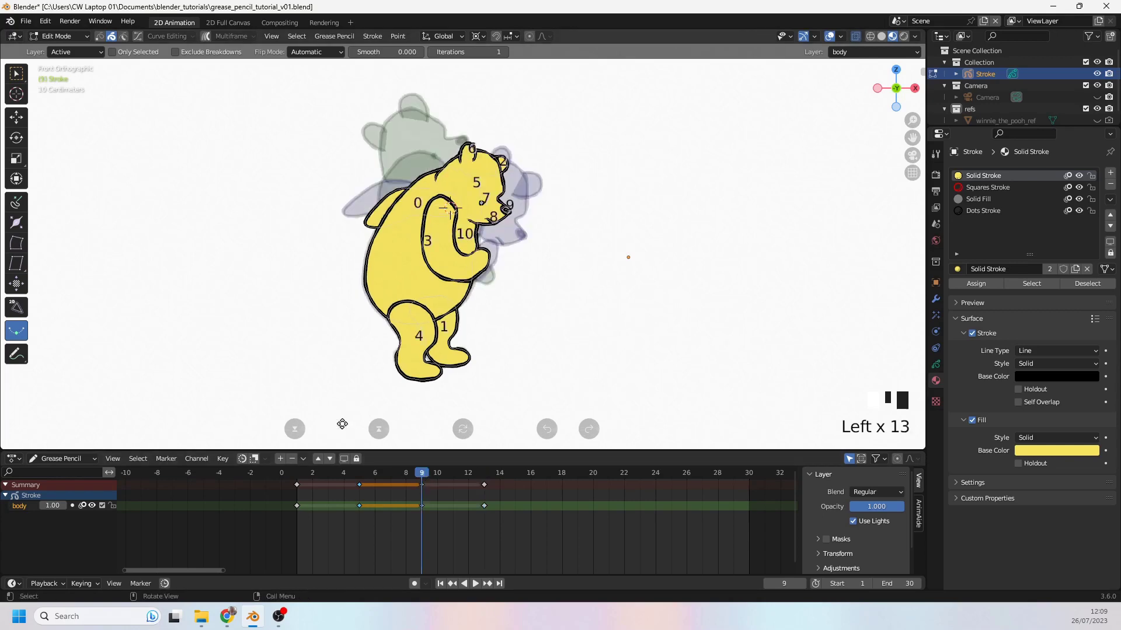
left_click(478, 471)
left_click(342, 421)
Step: Interpolate an in-between pose of Pooh on frame 11 and recentre the view
left_click(452, 473)
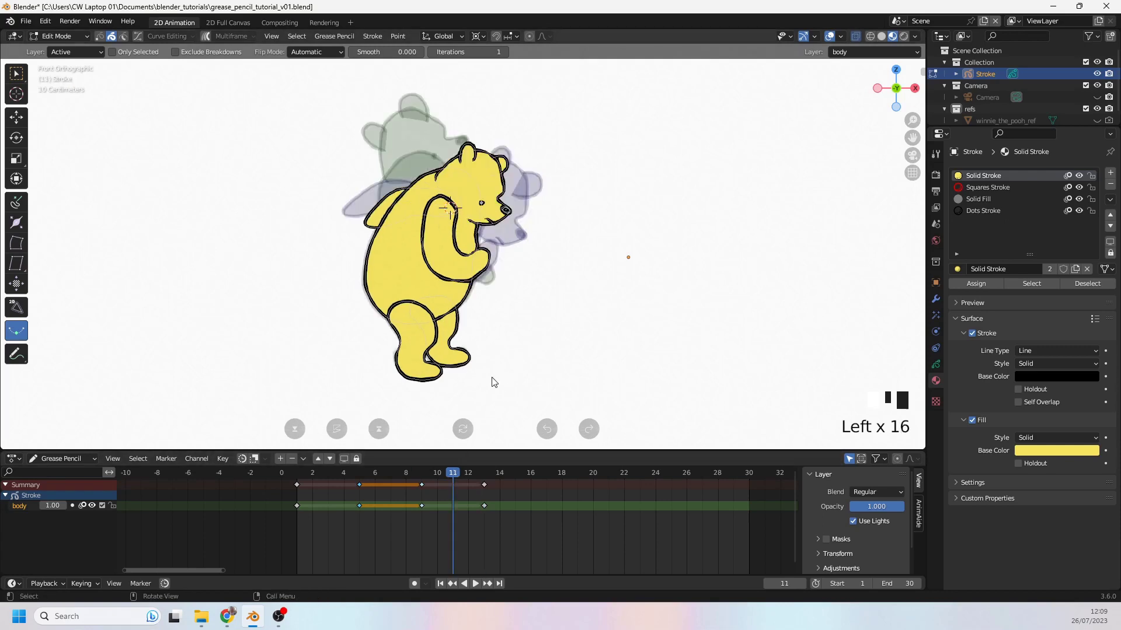
left_click_drag(502, 369, 530, 284)
scroll(527, 244, "down", 1)
scroll(527, 244, "up", 2)
mouse_move(495, 241)
middle_mouse_down("shift")
mouse_move(447, 237)
mouse_move(451, 247)
middle_mouse_up("shift")
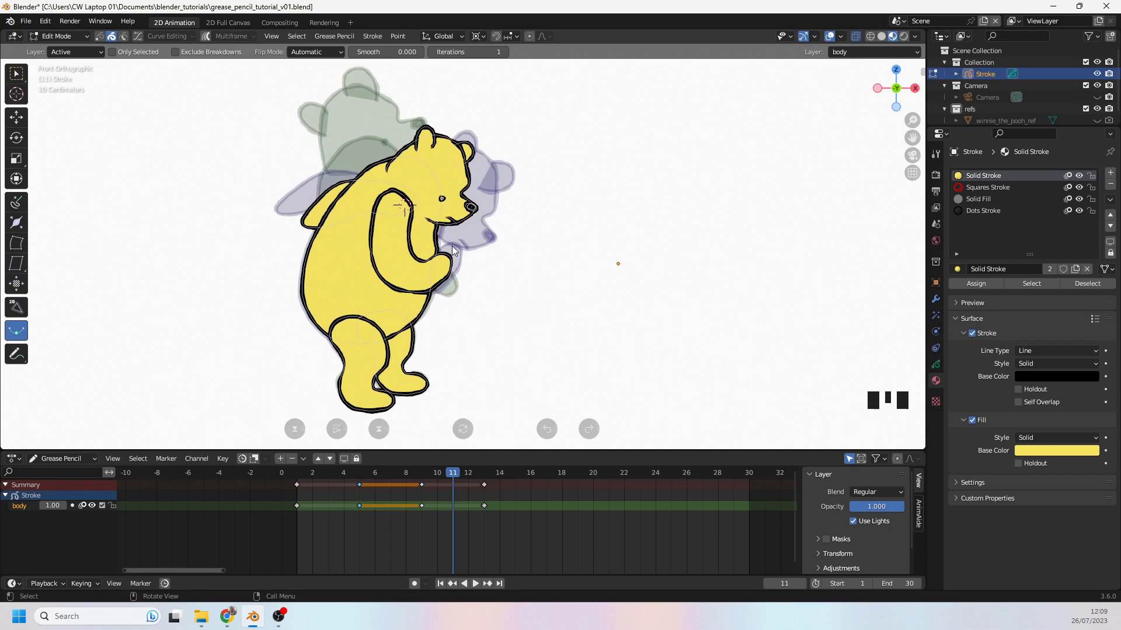
Step: Save the file as grease_pencil_tutorial_v01.blend
key("ctrl+s")
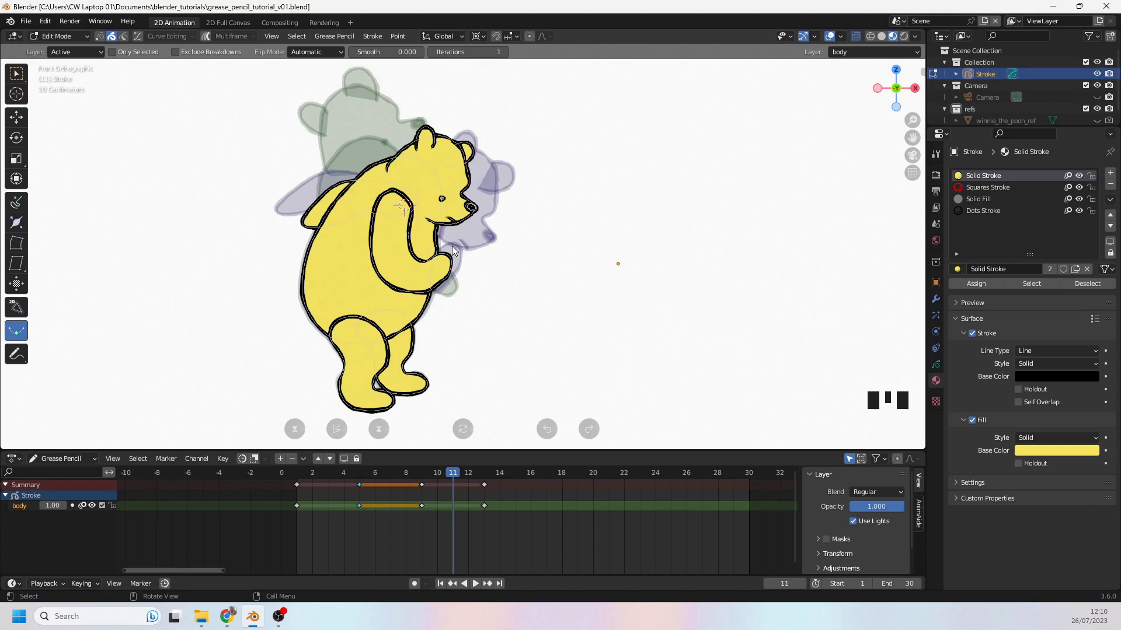
scroll(353, 191, "down", 4)
scroll(359, 189, "up", 3)
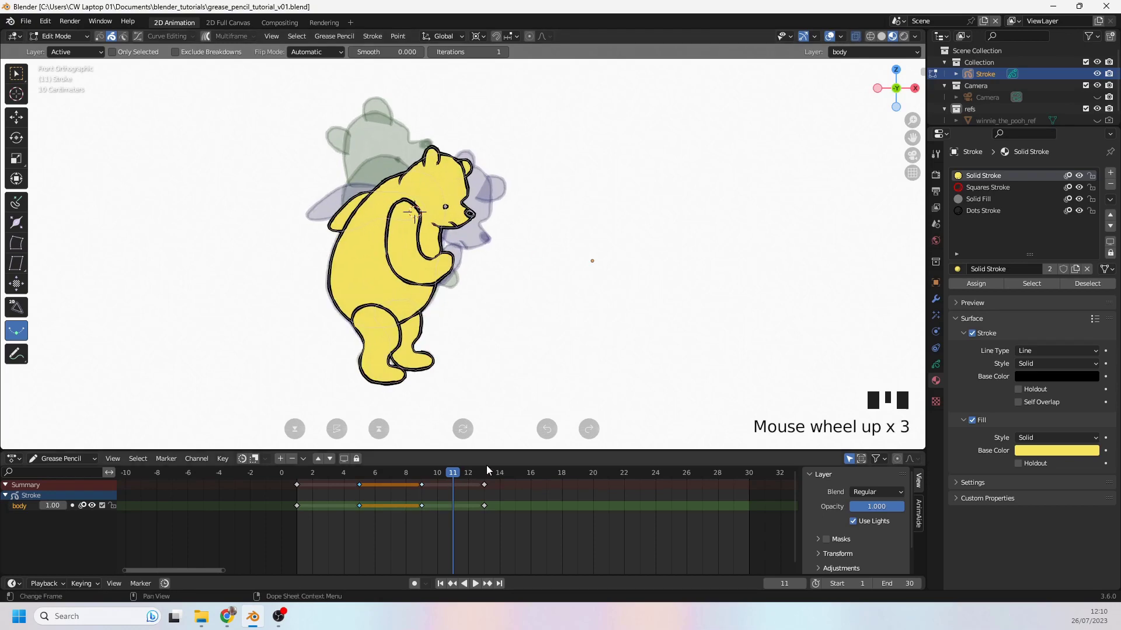
Step: Delete the frame 9 keyframe, then preview and cancel an interpolation there
key("Left")
key("Left")
left_click(422, 485)
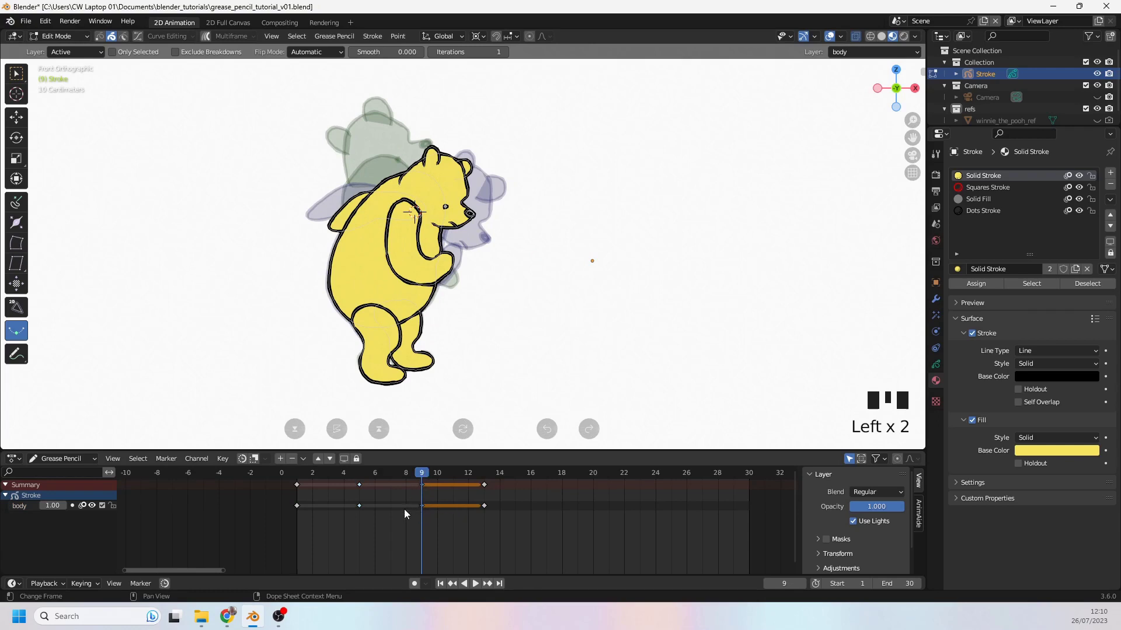
key("Delete")
key("Delete")
left_click(421, 485)
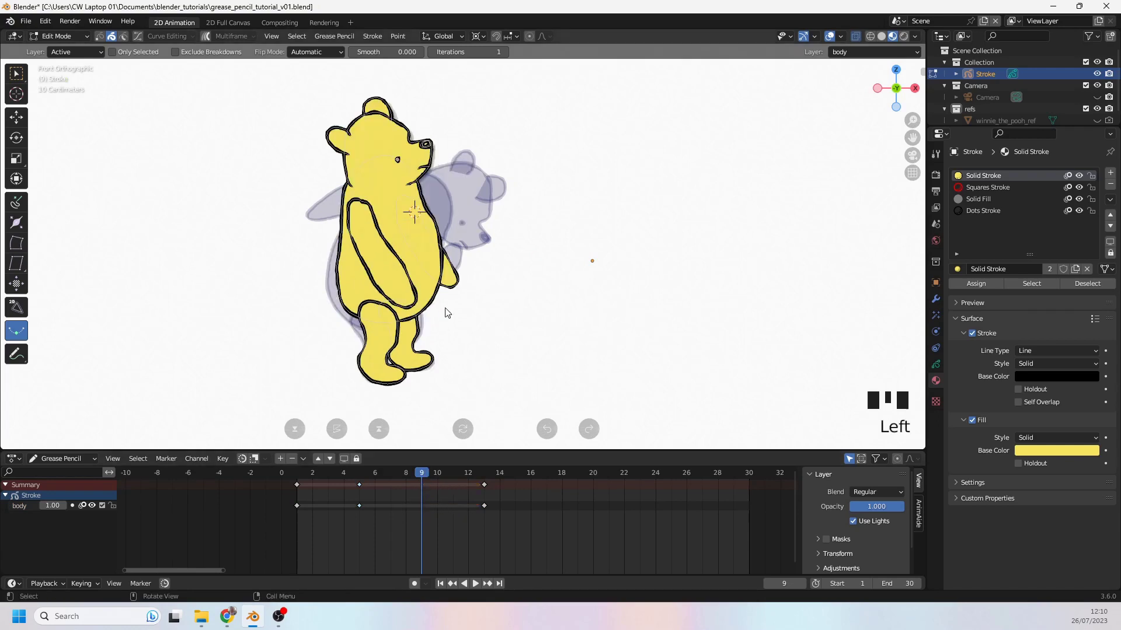
left_click_drag(448, 313, 620, 327)
key("Escape")
Step: Set Flip Mode to No Flip and interpolate a new frame-9 in-between, previewing it at 89%
left_click(323, 52)
left_click(316, 65)
left_click_drag(466, 157, 561, 198)
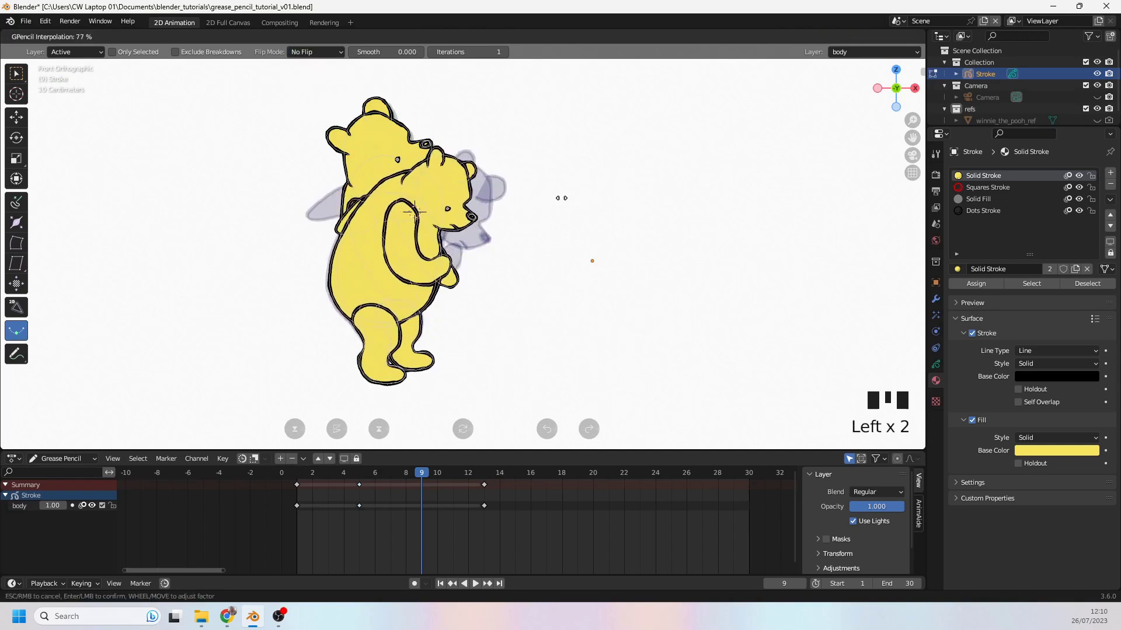
left_click(609, 209)
mouse_move(421, 467)
left_mouse_down()
mouse_move(490, 464)
mouse_move(353, 454)
mouse_move(500, 432)
mouse_move(409, 450)
mouse_move(429, 450)
left_mouse_up()
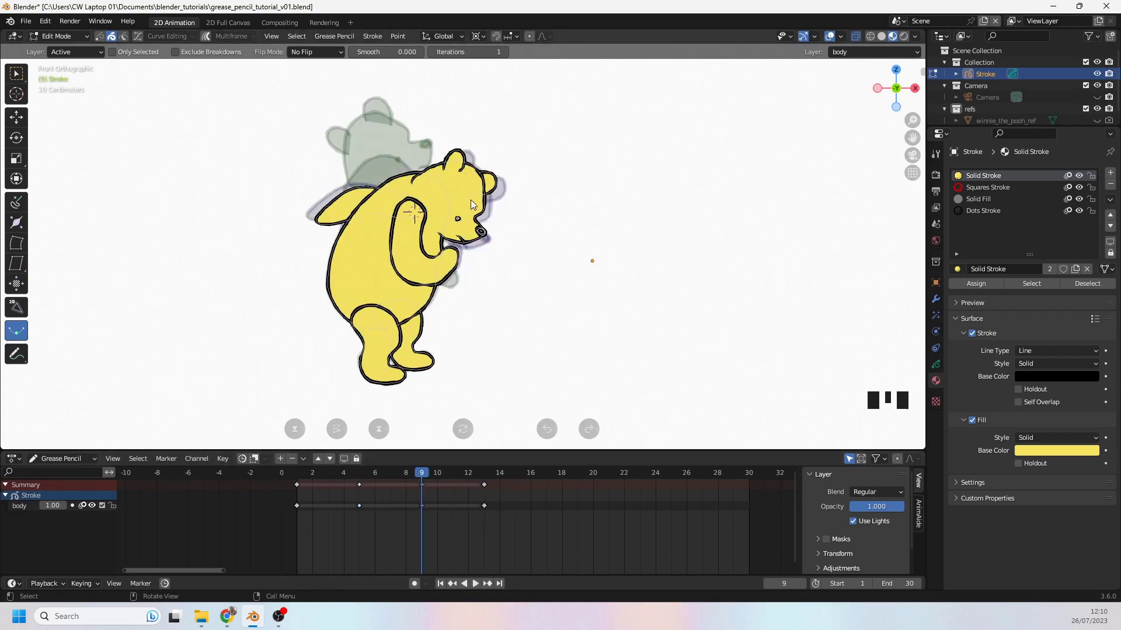
key("ctrl+z")
key("ctrl+z")
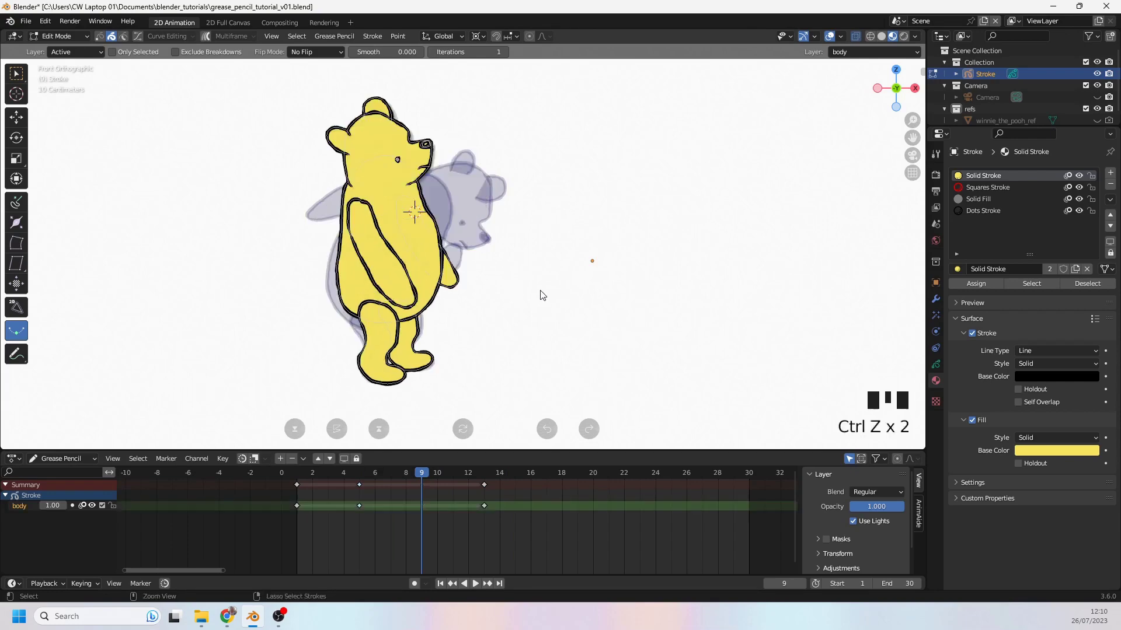
left_click_drag(483, 278, 570, 285)
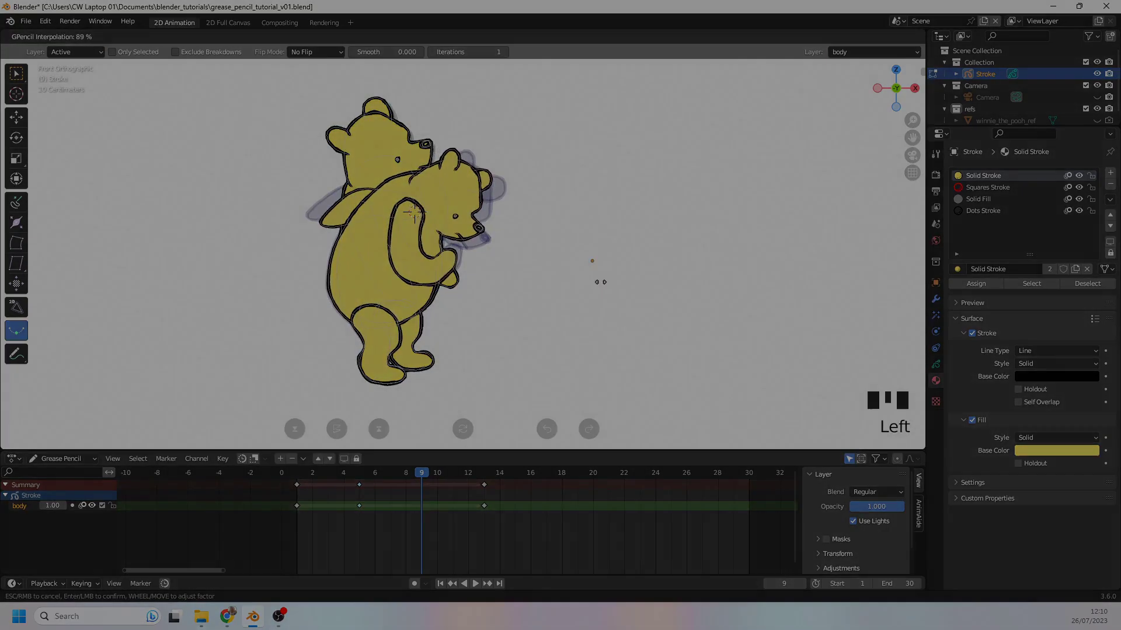